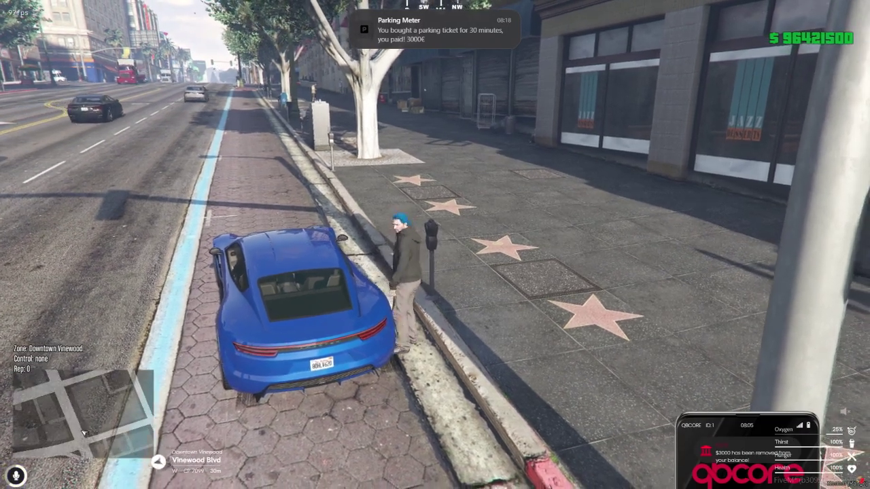
Check the parking ticket of the parked blue car, highlight its expiration time, and look into the inventory.
{"action": "key", "text": "alt"}
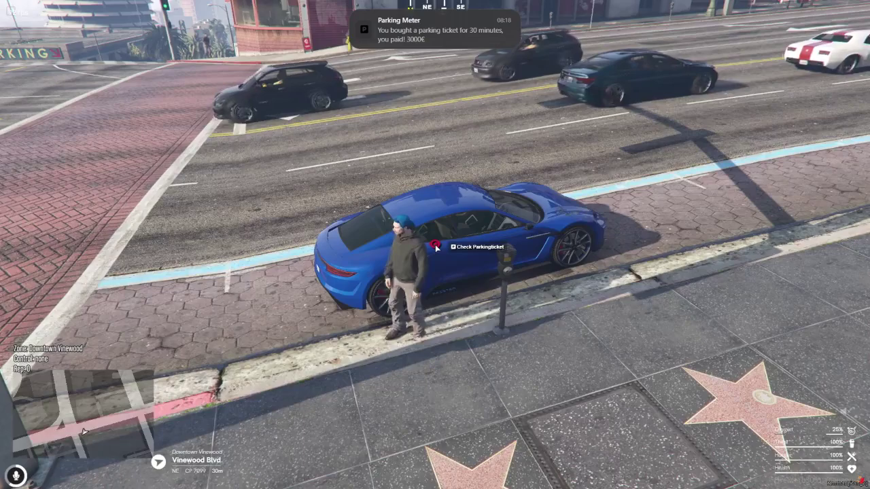
{"action": "left_click", "coordinate": [437, 247]}
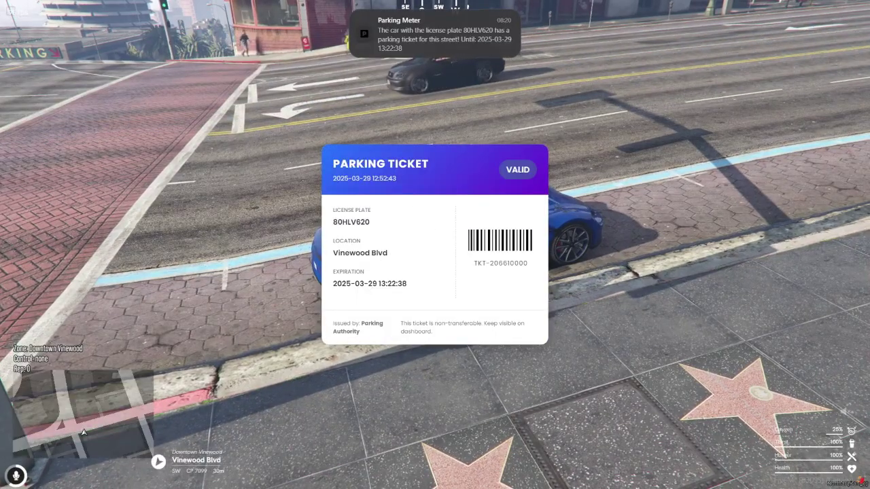
{"action": "triple_click", "coordinate": [361, 253]}
{"action": "left_click", "coordinate": [431, 287]}
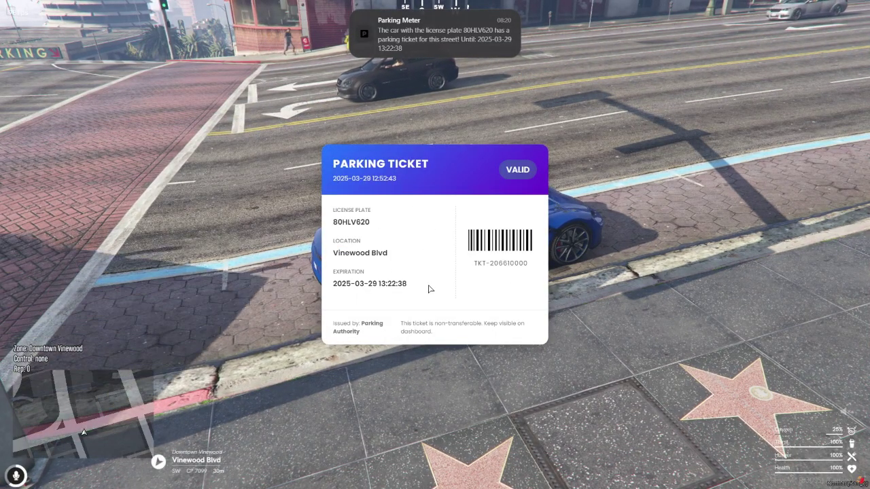
{"action": "triple_click", "coordinate": [431, 288]}
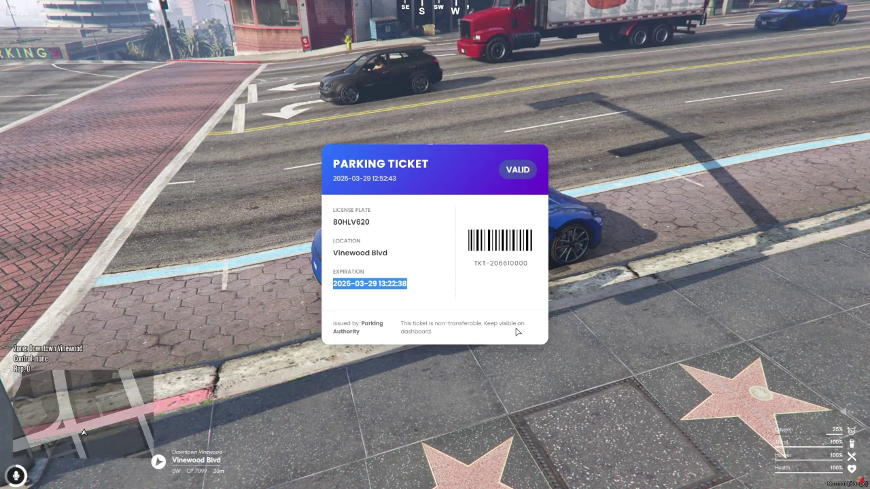
{"action": "key", "text": "Escape"}
{"action": "key", "text": "Tab"}
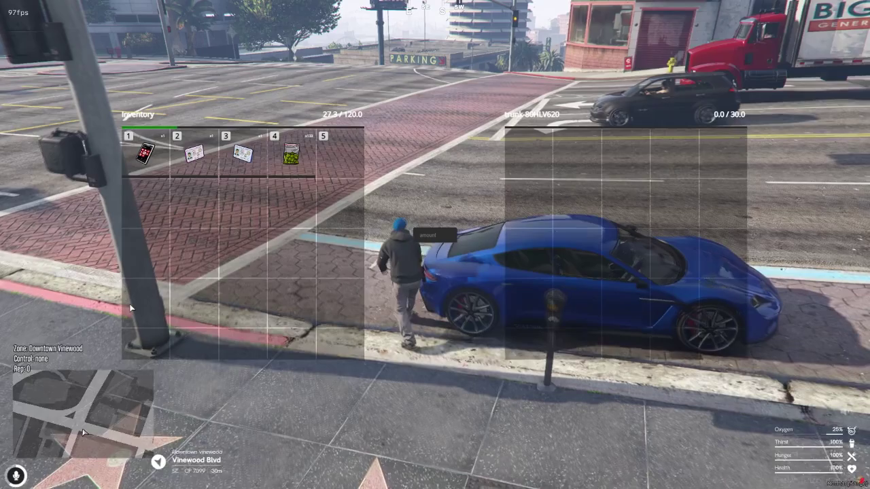
{"action": "key", "text": "Escape"}
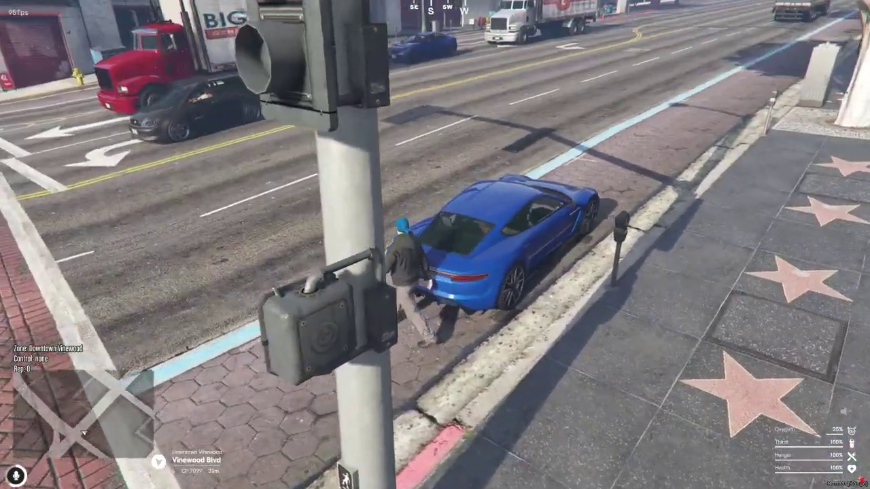
Walk to the parking meter beside the blue car and get a ticket from it.
{"action": "key", "text": "w"}
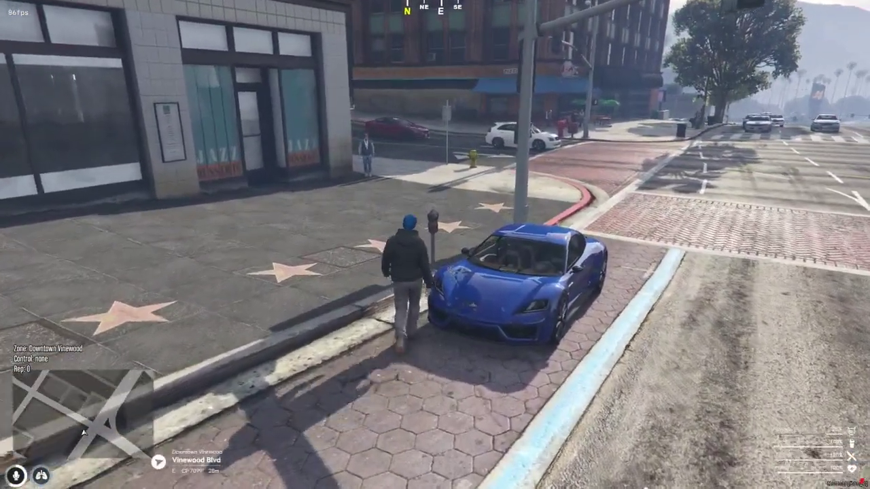
{"action": "key", "text": "alt"}
{"action": "left_click", "coordinate": [435, 245]}
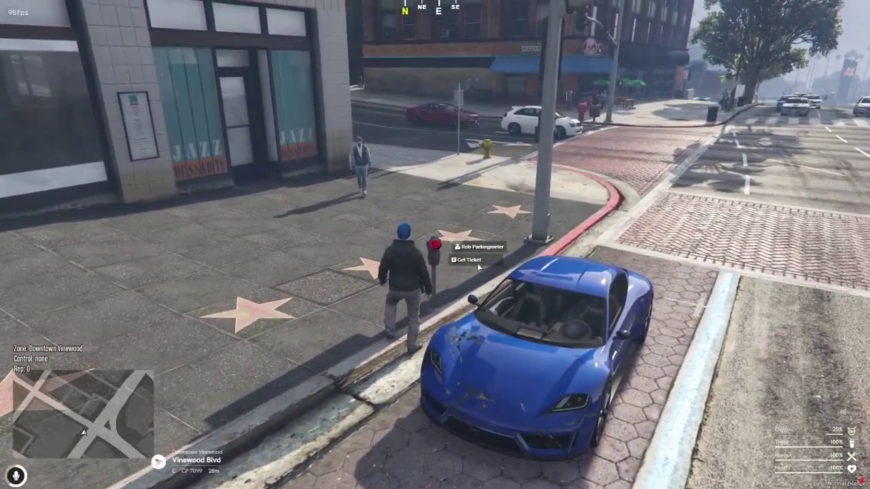
{"action": "left_click", "coordinate": [478, 265]}
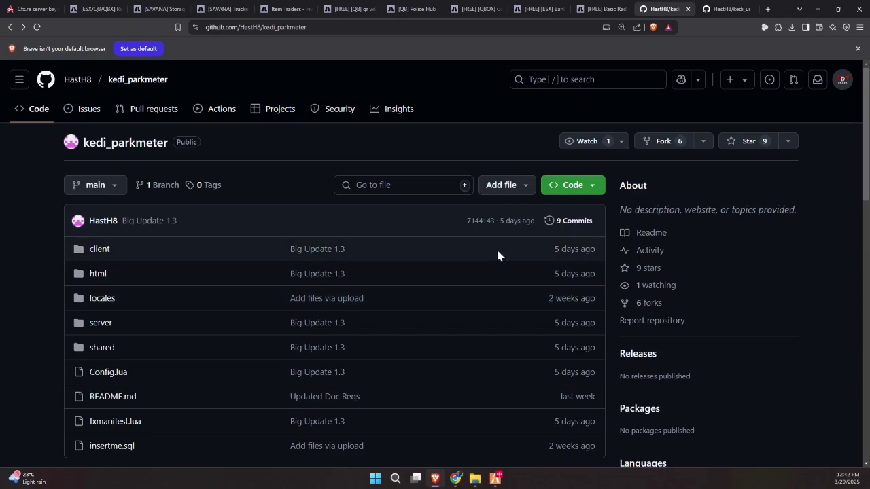
Switch to the browser and download the kedi_parkmeter GitHub repository as a ZIP to the Downloads folder.
{"action": "scroll", "coordinate": [496, 255], "scroll_direction": "down", "scroll_amount": 9}
{"action": "scroll", "coordinate": [496, 258], "scroll_direction": "down", "scroll_amount": 3}
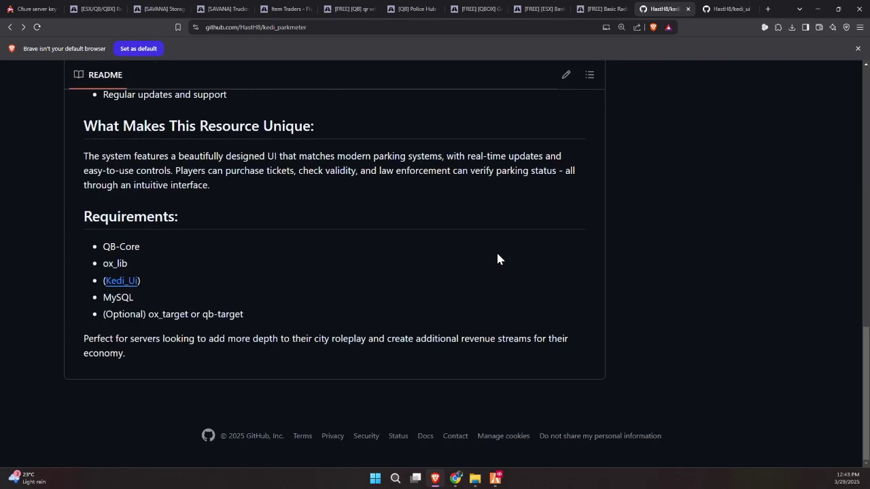
{"action": "scroll", "coordinate": [497, 258], "scroll_direction": "up", "scroll_amount": 13}
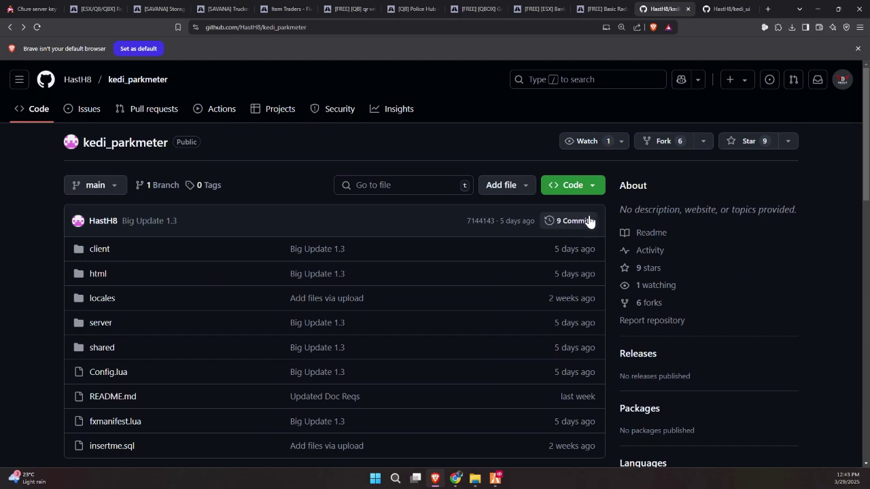
{"action": "left_click", "coordinate": [587, 193]}
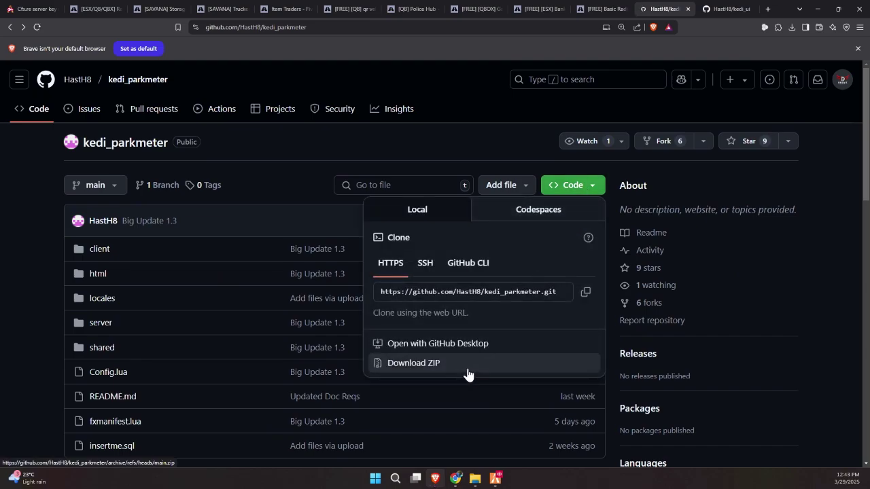
{"action": "left_click", "coordinate": [346, 224]}
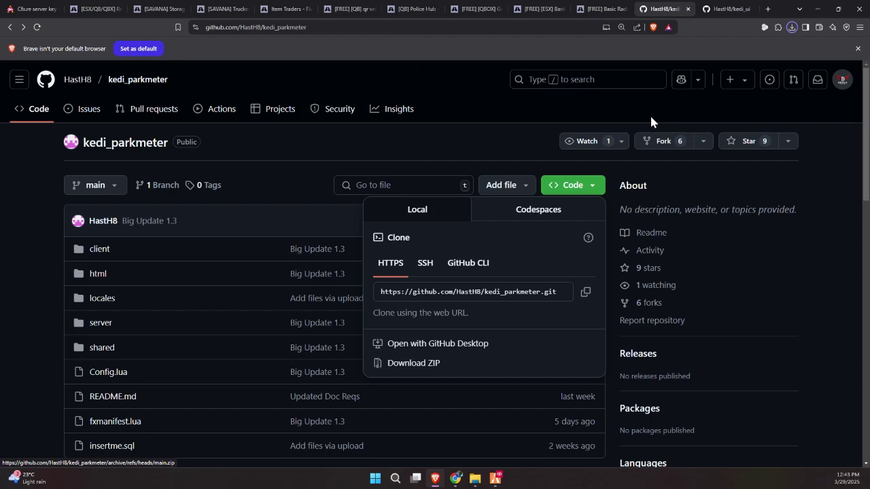
{"action": "left_click", "coordinate": [6, 307]}
Examine the requirements in the kedi_parkmeter README and look up the repository of its Kedi_Ui dependency.
{"action": "scroll", "coordinate": [53, 299], "scroll_direction": "down", "scroll_amount": 5}
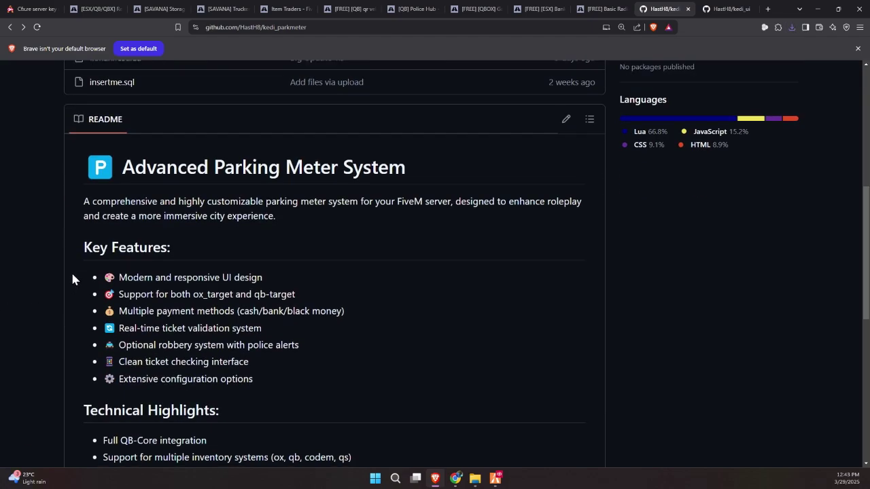
{"action": "scroll", "coordinate": [72, 279], "scroll_direction": "down", "scroll_amount": 6}
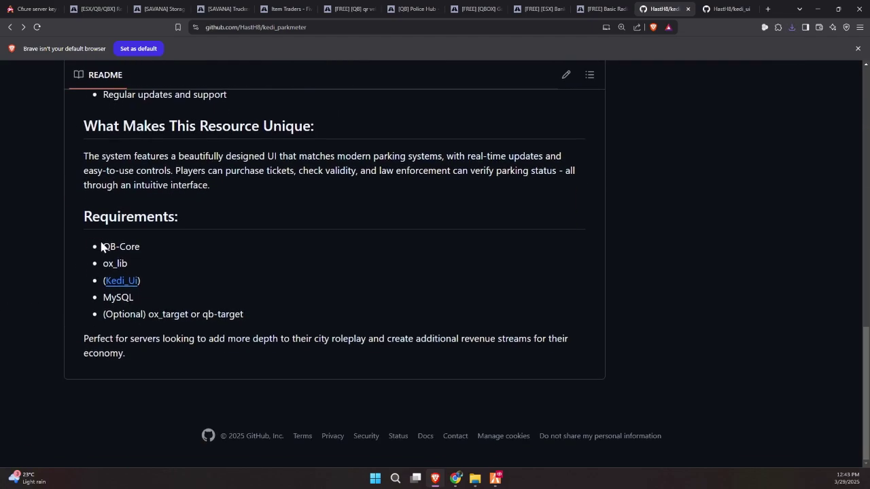
{"action": "left_click_drag", "start_coordinate": [100, 247], "coordinate": [258, 326]}
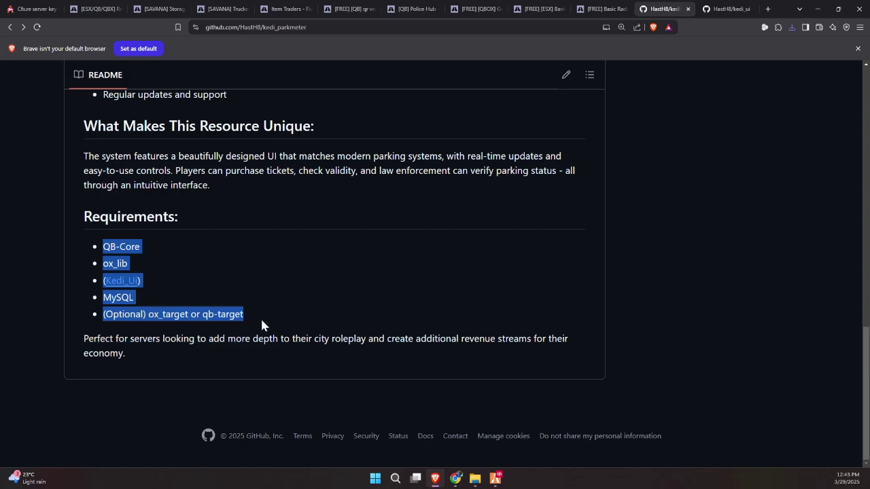
{"action": "scroll", "coordinate": [412, 285], "scroll_direction": "up", "scroll_amount": 10}
{"action": "left_click", "coordinate": [725, 9]}
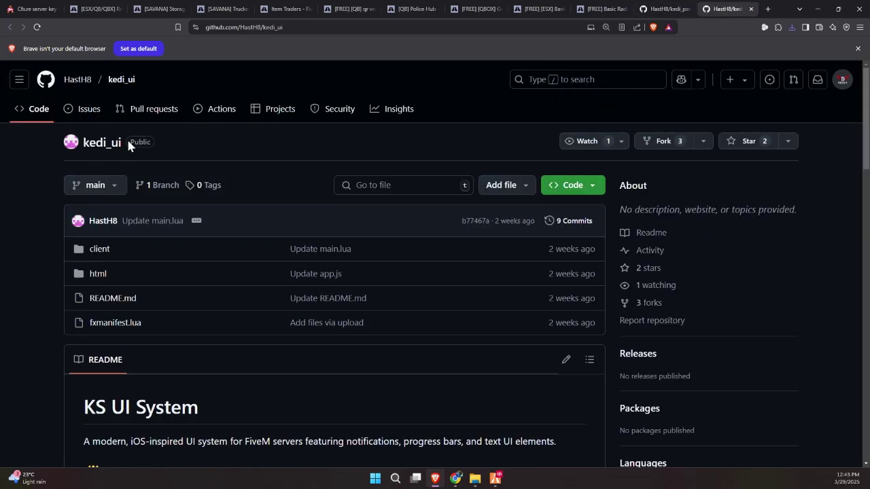
{"action": "key", "text": "ctrl+shift+Tab"}
{"action": "scroll", "coordinate": [130, 408], "scroll_direction": "down", "scroll_amount": 10}
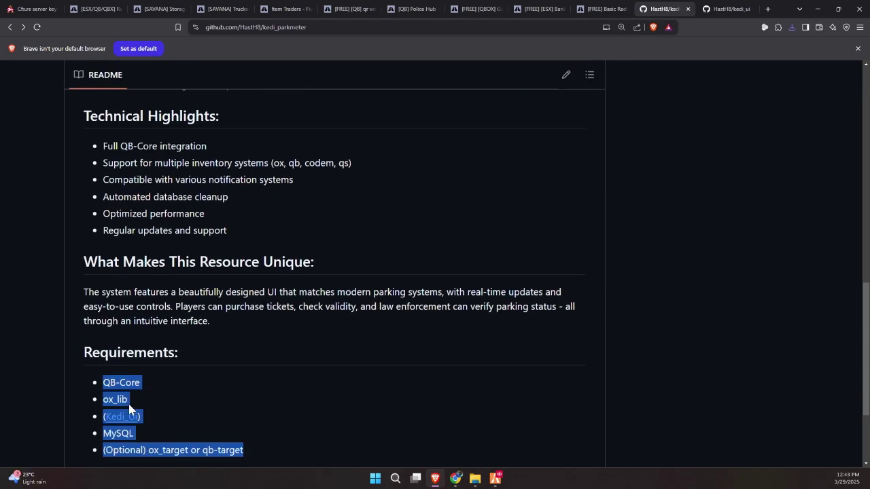
{"action": "scroll", "coordinate": [129, 407], "scroll_direction": "down", "scroll_amount": 2}
{"action": "left_click", "coordinate": [171, 326]}
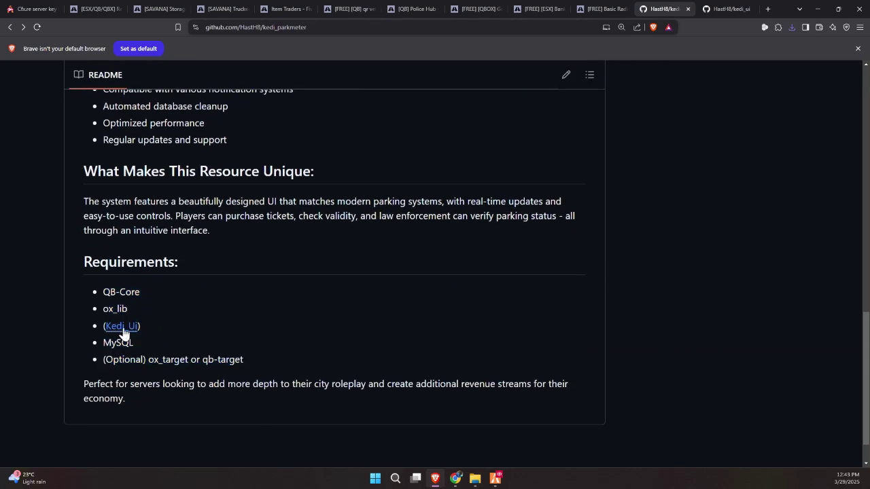
Download the kedi_ui GitHub repository as kedi_ui-main.zip to the Downloads folder and skim its README.
{"action": "left_click", "coordinate": [720, 8]}
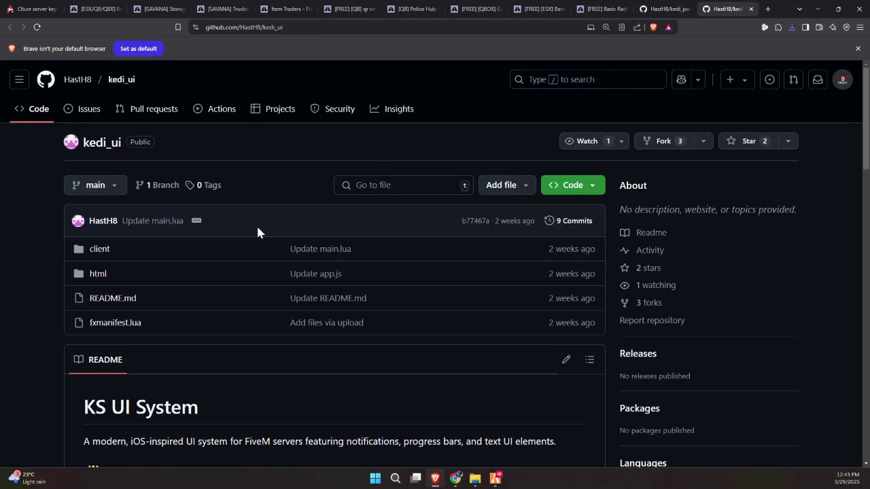
{"action": "left_click", "coordinate": [579, 186]}
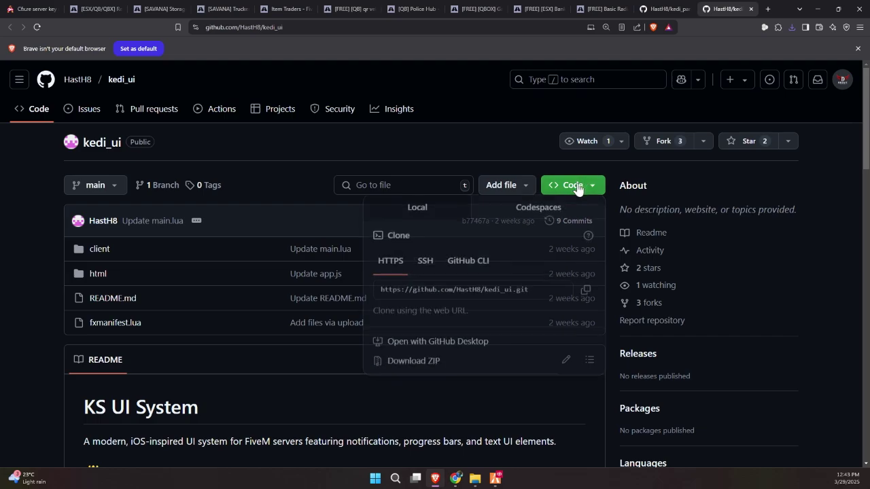
{"action": "left_click", "coordinate": [404, 365]}
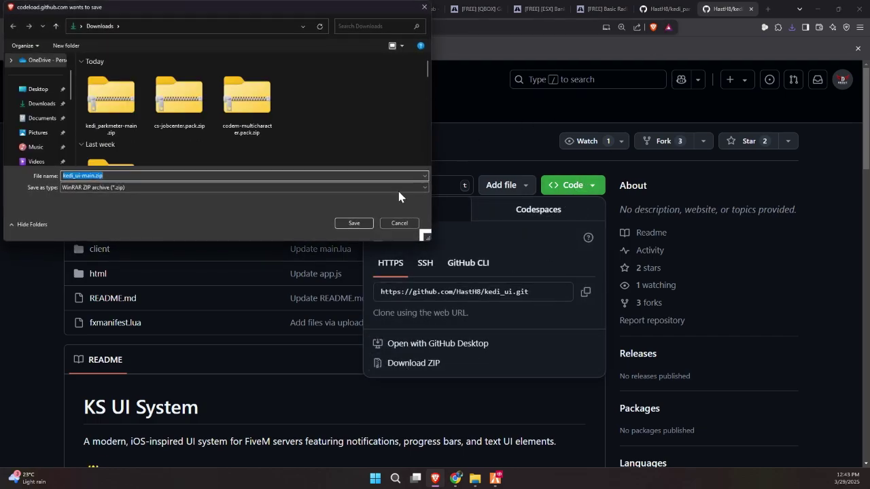
{"action": "left_click", "coordinate": [354, 222]}
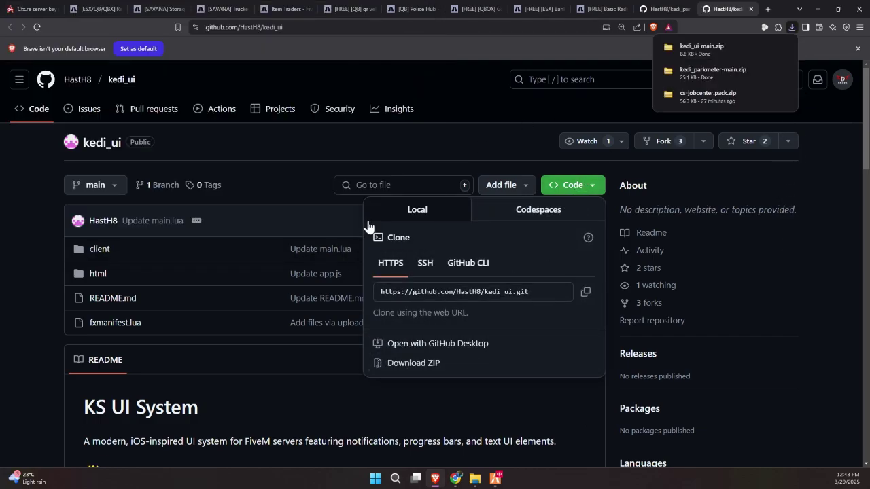
{"action": "left_click", "coordinate": [326, 406]}
{"action": "scroll", "coordinate": [342, 398], "scroll_direction": "down", "scroll_amount": 15}
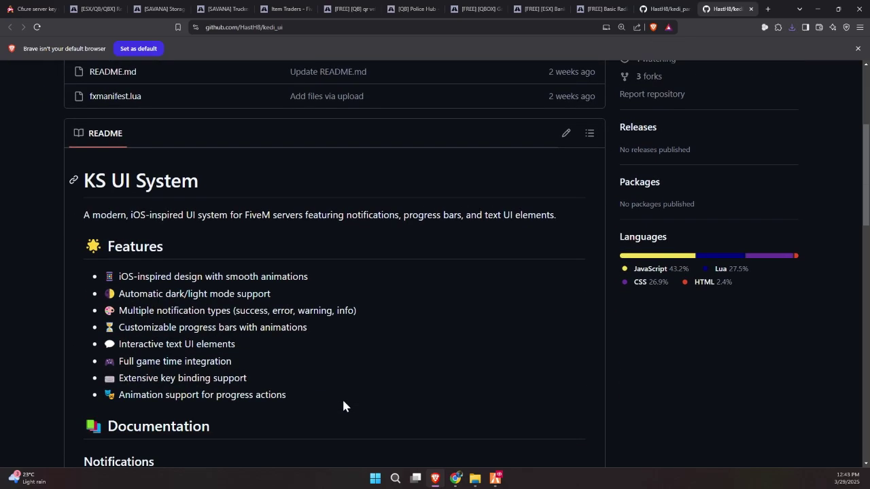
{"action": "scroll", "coordinate": [343, 399], "scroll_direction": "down", "scroll_amount": 4}
{"action": "scroll", "coordinate": [343, 399], "scroll_direction": "up", "scroll_amount": 5}
Switch to File Explorer and extract kedi_parkmeter-main.zip and kedi_ui-main.zip directly into the youtube scripts folder.
{"action": "key", "text": "alt+Tab"}
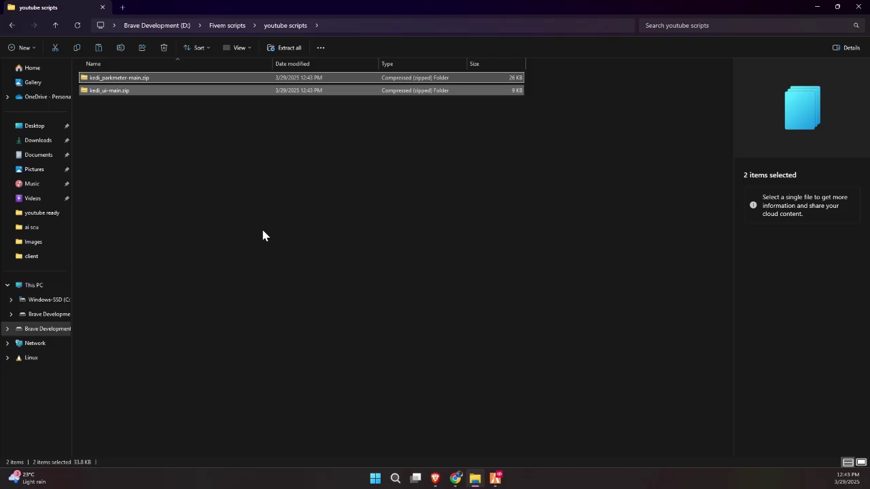
{"action": "left_click_drag", "start_coordinate": [144, 134], "coordinate": [115, 74]}
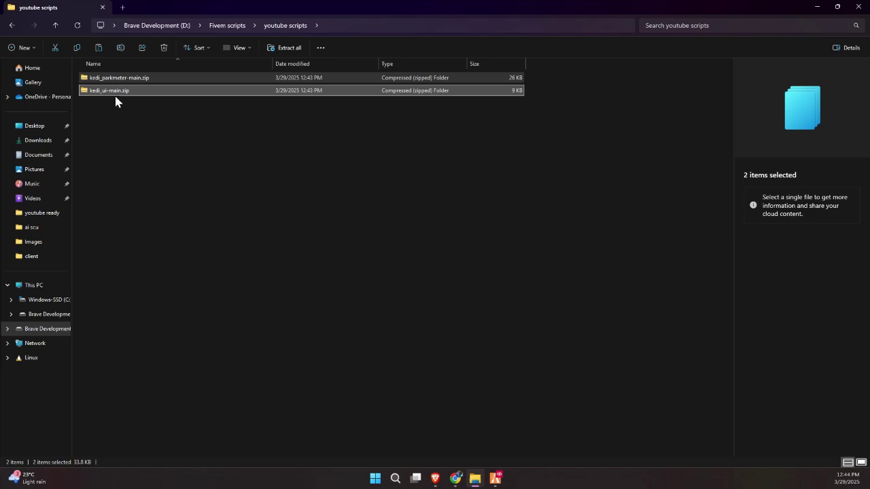
{"action": "right_click", "coordinate": [114, 94]}
{"action": "mouse_move", "coordinate": [162, 246]}
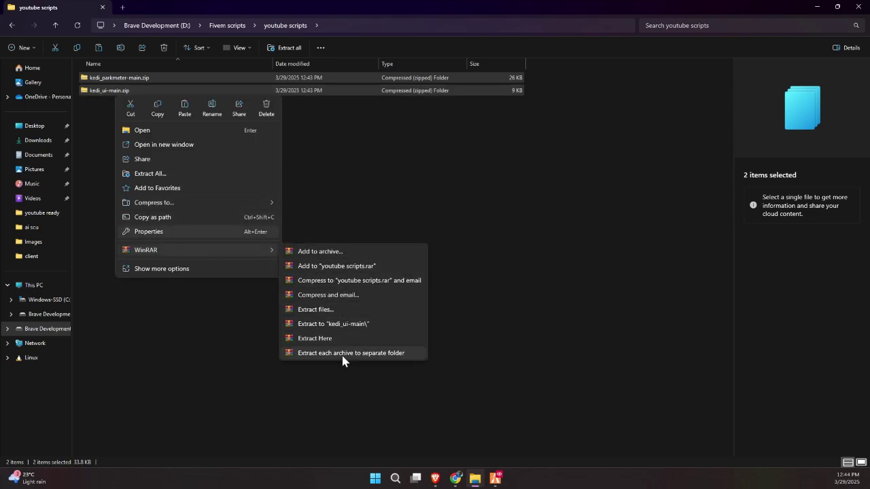
{"action": "left_click", "coordinate": [342, 338]}
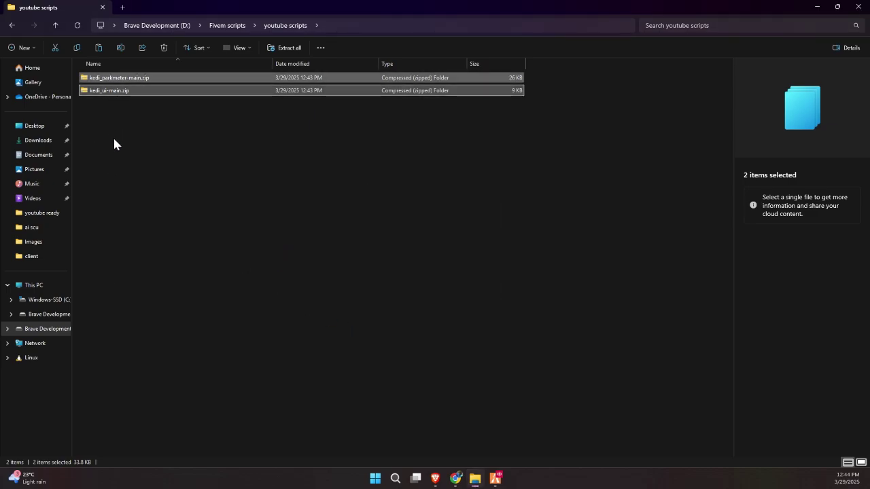
Put the extracted kedi_ui-main and kedi_parkmeter-main folders into resources\[v1] of QBCoreFramework_AF180C.base, under Fivem 2025\txData on drive D.
{"action": "left_click_drag", "start_coordinate": [113, 143], "coordinate": [117, 106]}
{"action": "left_click", "coordinate": [47, 313]}
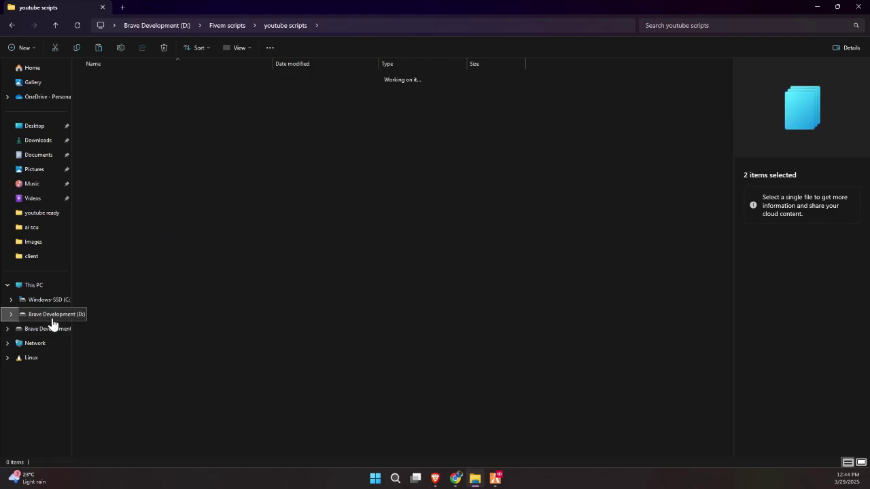
{"action": "left_click", "coordinate": [151, 193]}
{"action": "double_click", "coordinate": [148, 179]}
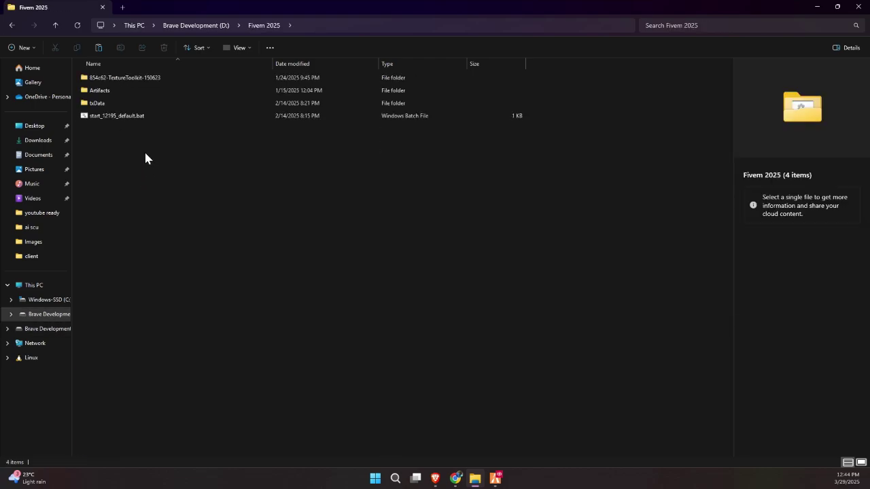
{"action": "double_click", "coordinate": [130, 90]}
{"action": "left_click", "coordinate": [11, 25]}
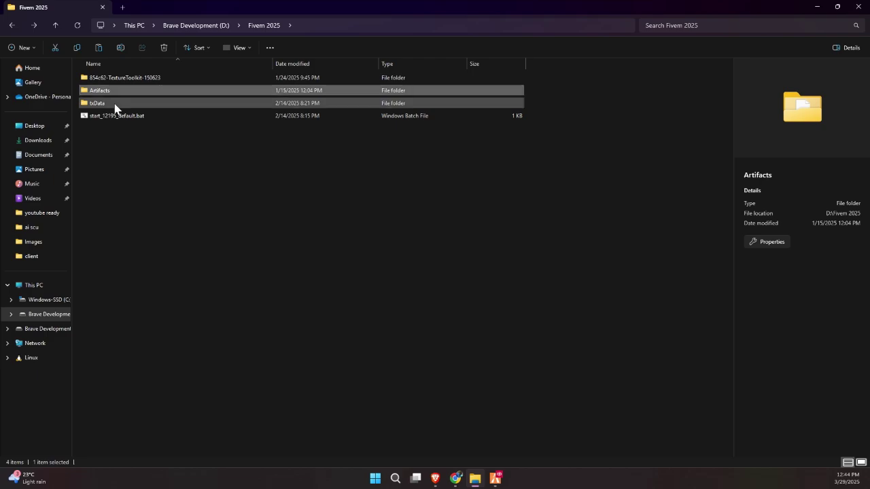
{"action": "double_click", "coordinate": [112, 103]}
{"action": "double_click", "coordinate": [116, 131]}
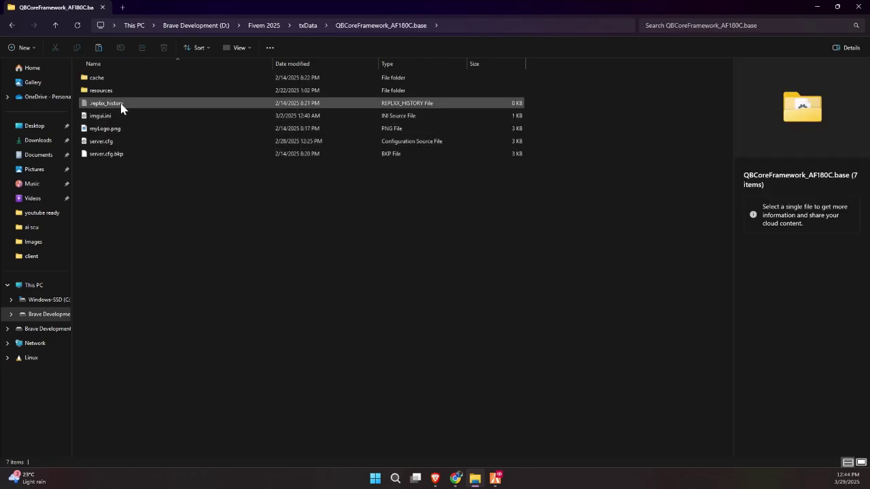
{"action": "double_click", "coordinate": [116, 91]}
{"action": "double_click", "coordinate": [116, 128]}
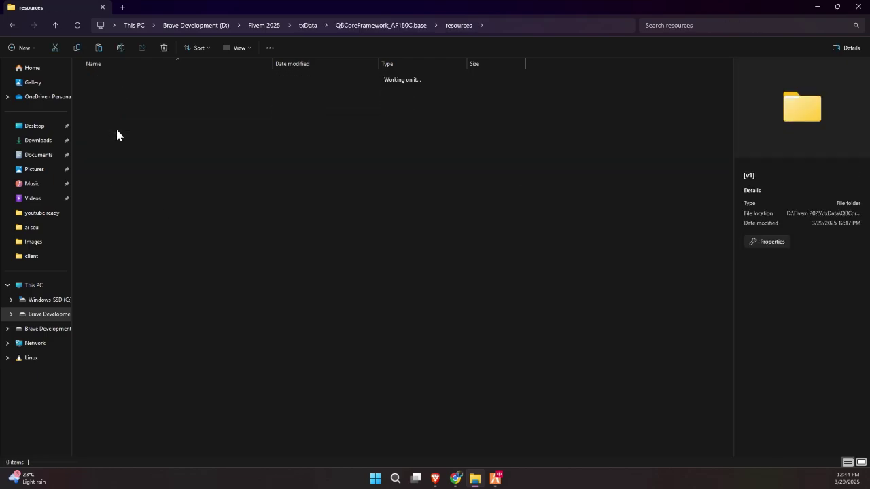
{"action": "key", "text": "ctrl+v"}
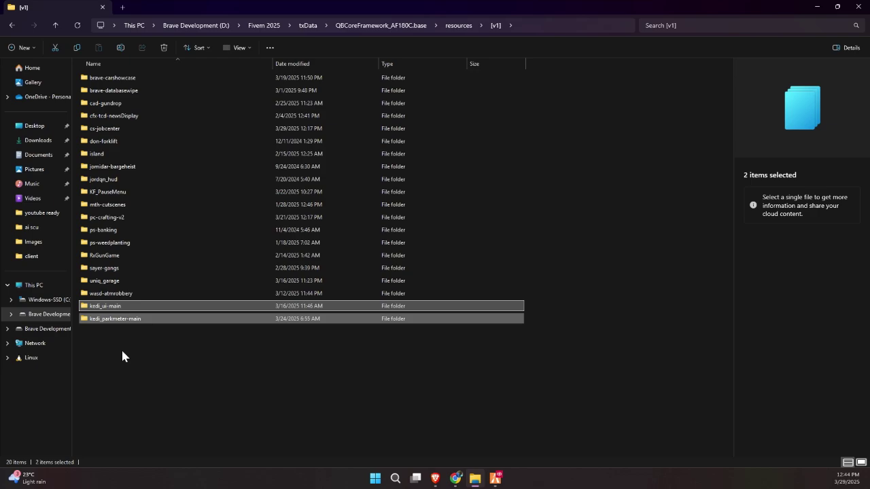
Rename the kedi_parkmeter-main folder in resources\[v1] as kedi_parkmeter.
{"action": "left_click", "coordinate": [123, 347]}
{"action": "right_click", "coordinate": [126, 319]}
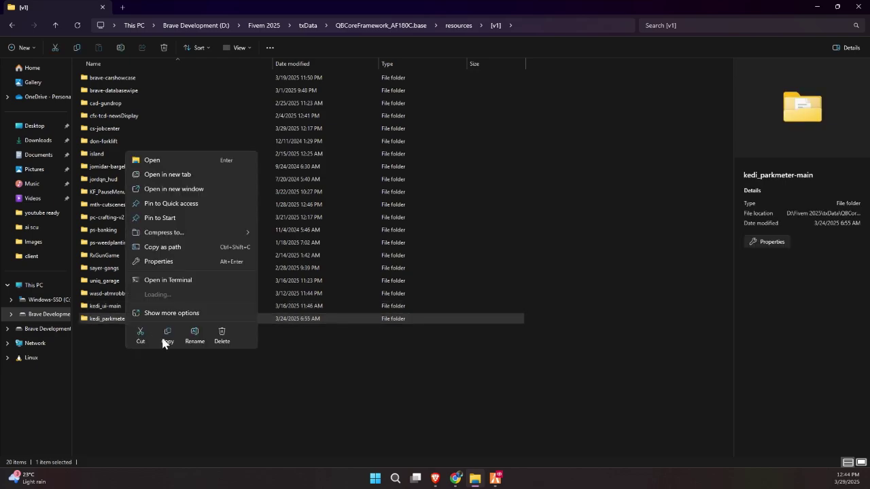
{"action": "left_click", "coordinate": [195, 336]}
{"action": "key", "text": "End"}
{"action": "key", "text": "BackSpace"}
{"action": "key", "text": "BackSpace"}
{"action": "key", "text": "BackSpace"}
{"action": "key", "text": "BackSpace"}
{"action": "key", "text": "BackSpace"}
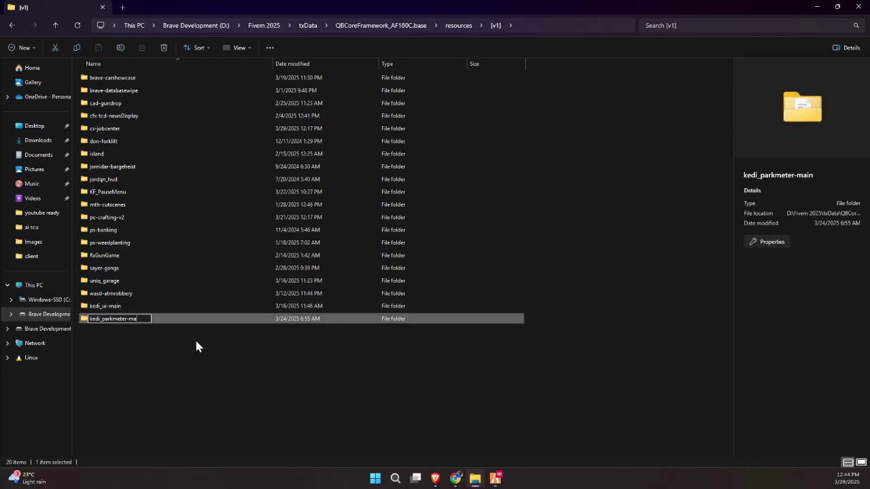
{"action": "key", "text": "Return"}
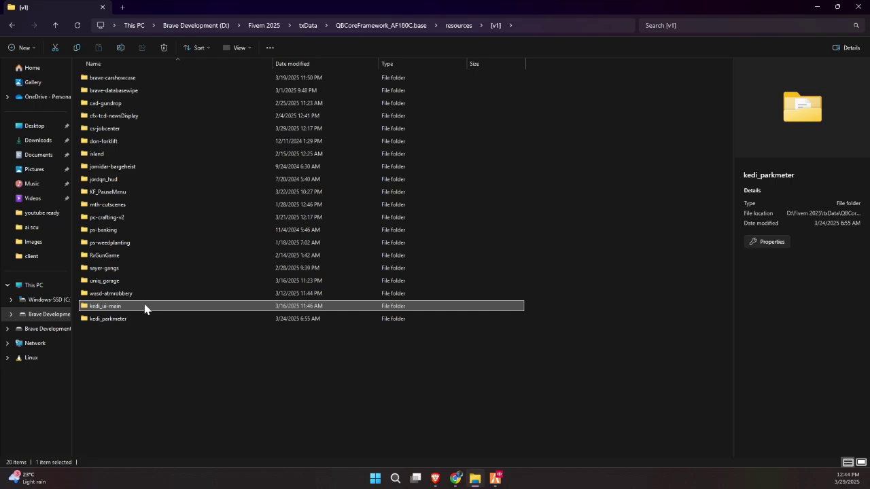
Rename the kedi_ui-main folder in resources\[v1] as kedi_ui.
{"action": "right_click", "coordinate": [144, 306]}
{"action": "left_click", "coordinate": [214, 324]}
{"action": "key", "text": "End"}
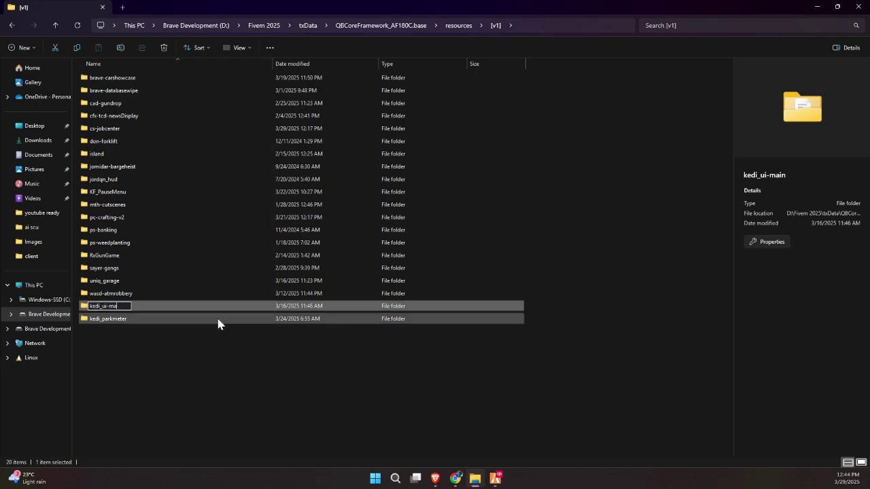
{"action": "key", "text": "BackSpace"}
{"action": "key", "text": "BackSpace"}
{"action": "key", "text": "BackSpace"}
{"action": "key", "text": "Return"}
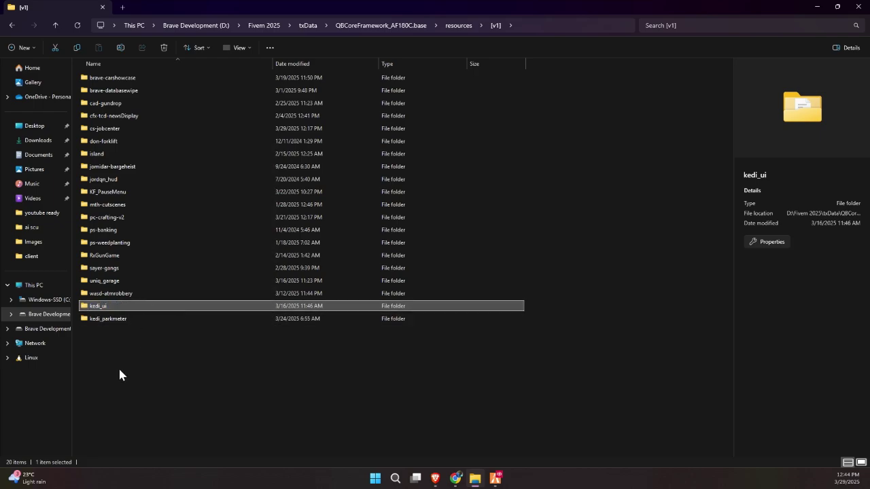
{"action": "left_click", "coordinate": [118, 367]}
Copy the kedi_ui folder from resources\[v1] into resources\[standalone].
{"action": "left_click", "coordinate": [116, 308]}
{"action": "left_click", "coordinate": [457, 27]}
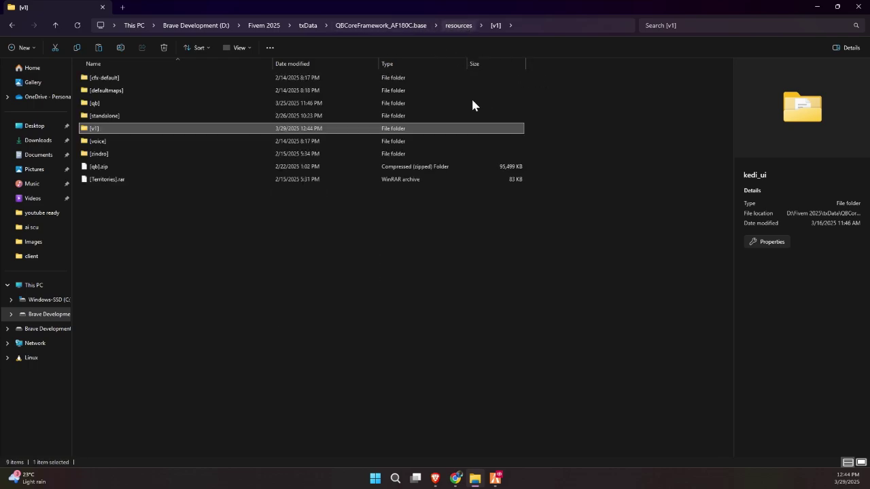
{"action": "left_click", "coordinate": [165, 118]}
{"action": "double_click", "coordinate": [165, 118]}
{"action": "left_click", "coordinate": [320, 321]}
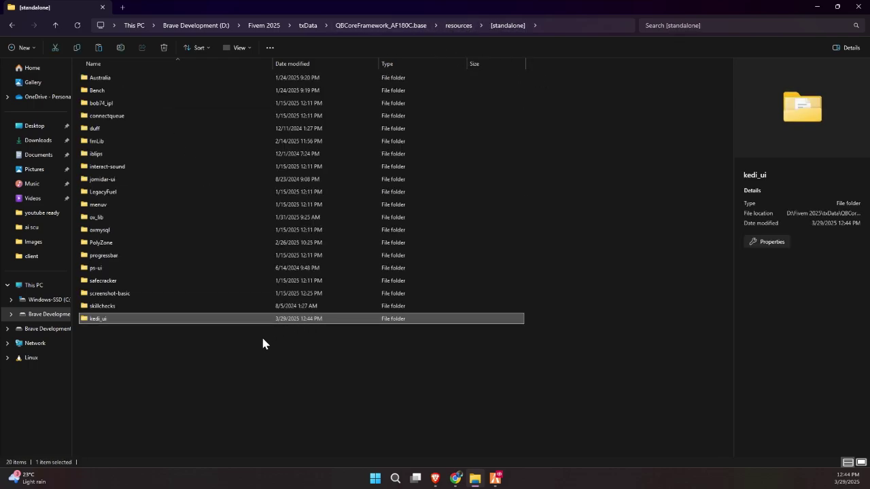
Return to resources\[v1] and load insertme.sql from the kedi_parkmeter folder into HeidiSQL.
{"action": "left_click", "coordinate": [464, 28]}
{"action": "double_click", "coordinate": [118, 130]}
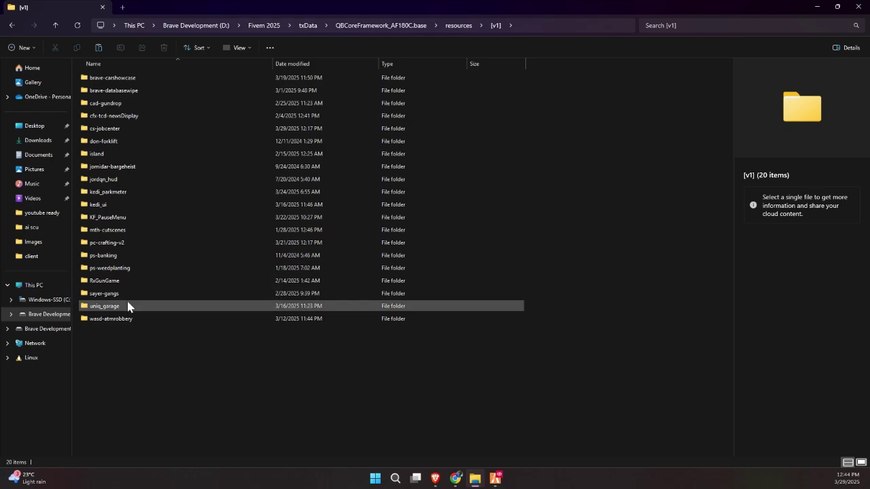
{"action": "double_click", "coordinate": [128, 194]}
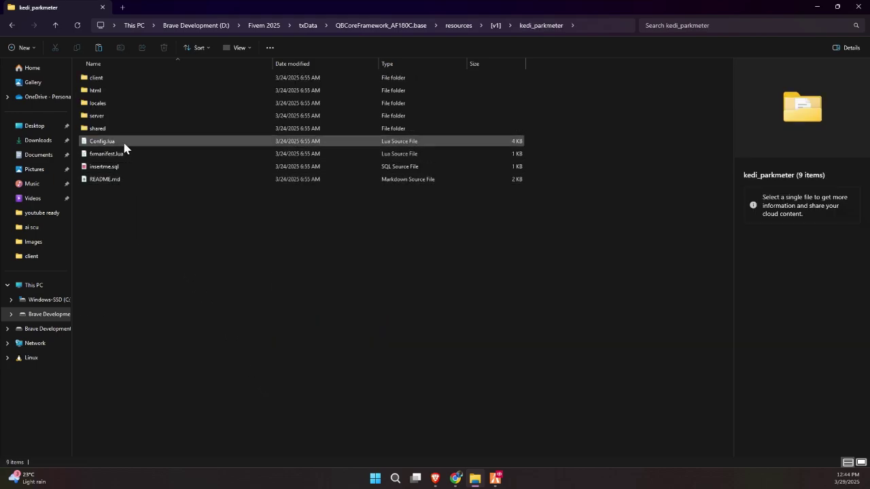
{"action": "left_click", "coordinate": [119, 168]}
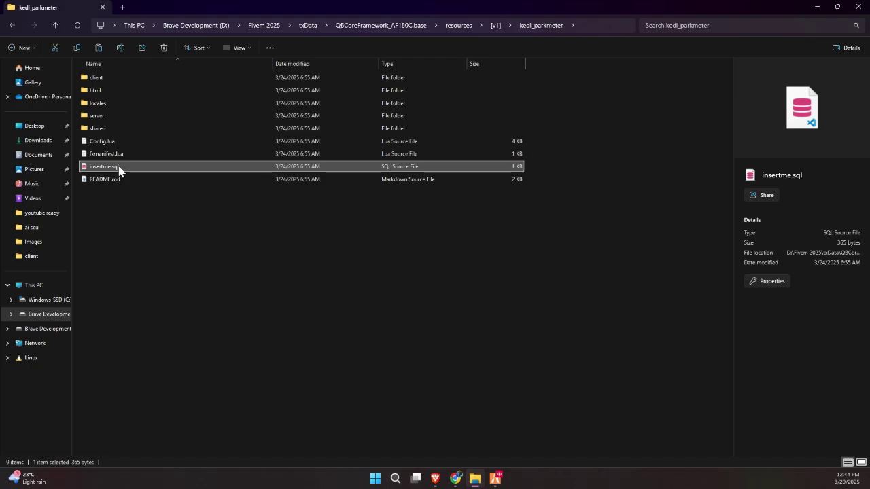
{"action": "right_click", "coordinate": [119, 168]}
{"action": "mouse_move", "coordinate": [167, 213]}
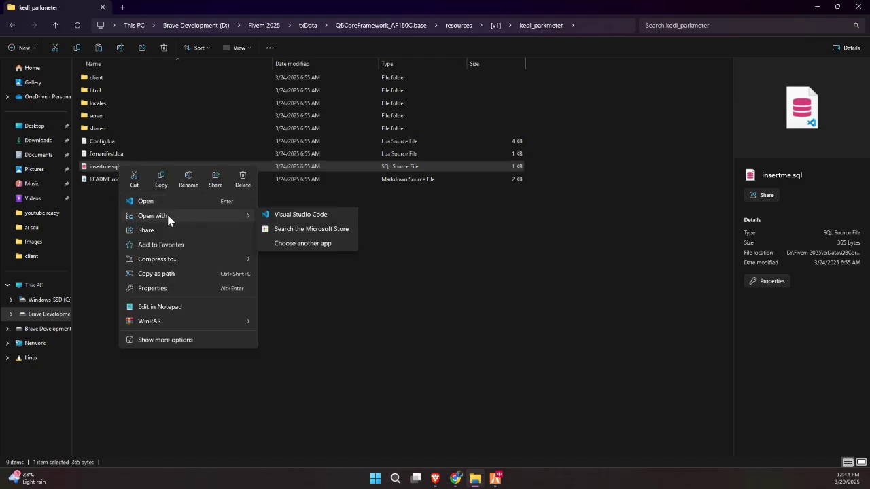
{"action": "left_click", "coordinate": [293, 222]}
{"action": "key", "text": "Return"}
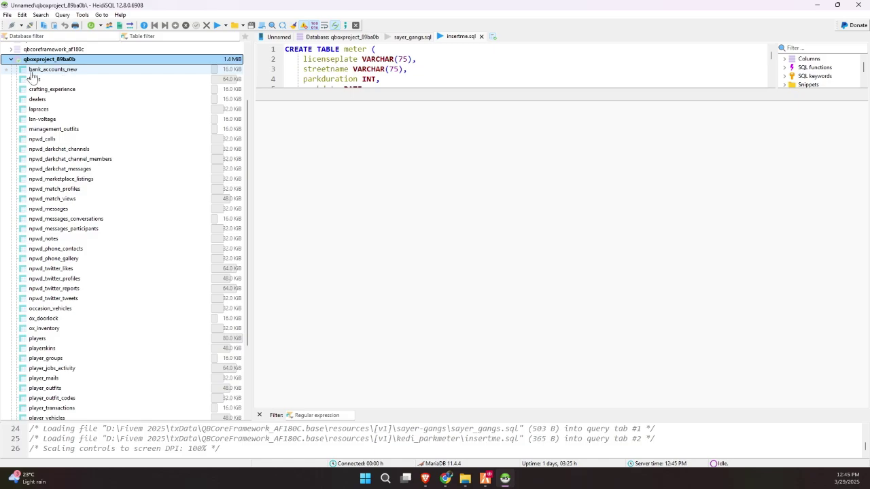
Run the insertme.sql query on the qbcoreframework_af180c database.
{"action": "scroll", "coordinate": [13, 65], "scroll_direction": "up", "scroll_amount": 3}
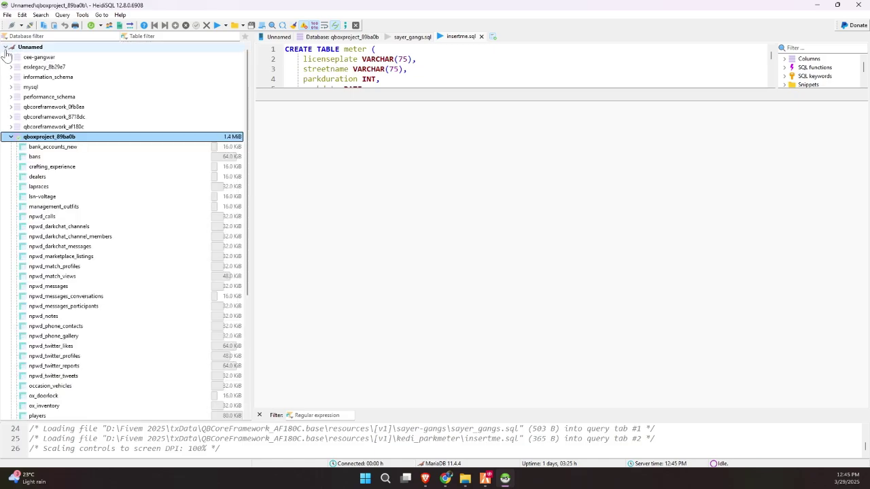
{"action": "left_click", "coordinate": [9, 58]}
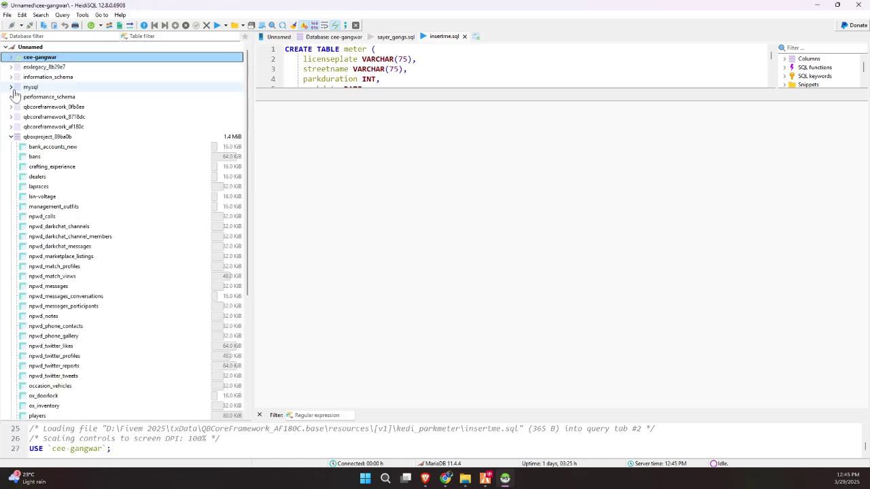
{"action": "left_click", "coordinate": [10, 137]}
{"action": "left_click", "coordinate": [40, 128]}
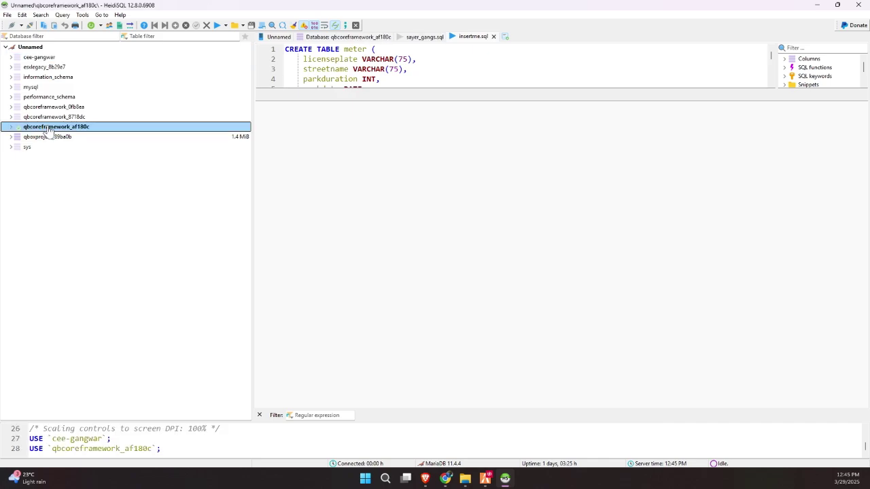
{"action": "left_click", "coordinate": [217, 27]}
Refresh the qbcoreframework_af180c database and check its table list for the parking meter tables.
{"action": "left_click", "coordinate": [10, 128]}
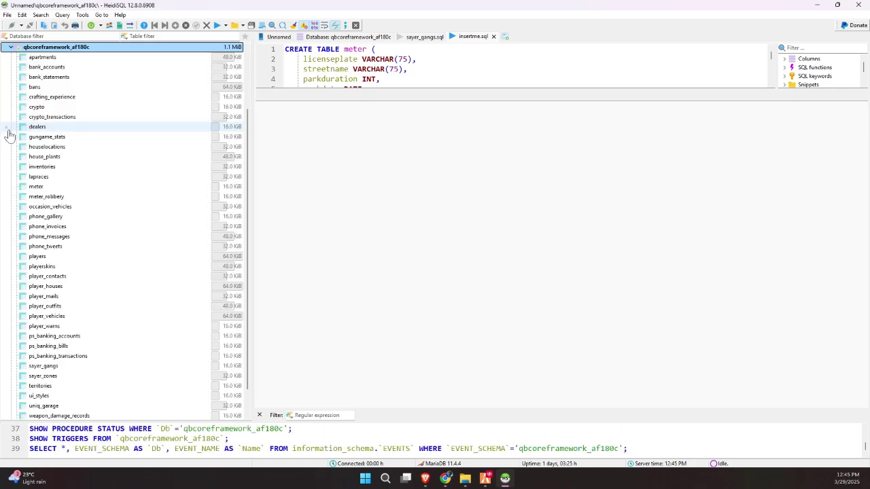
{"action": "left_click", "coordinate": [5, 157]}
{"action": "right_click", "coordinate": [5, 158]}
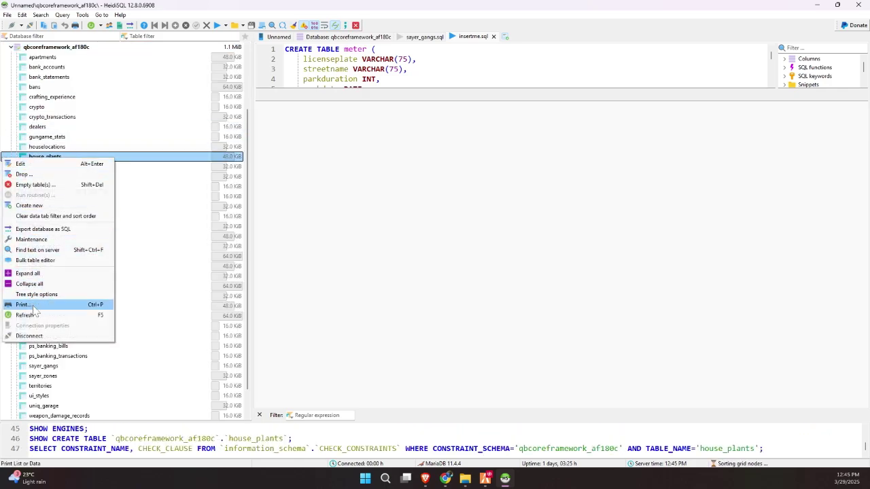
{"action": "left_click", "coordinate": [27, 314]}
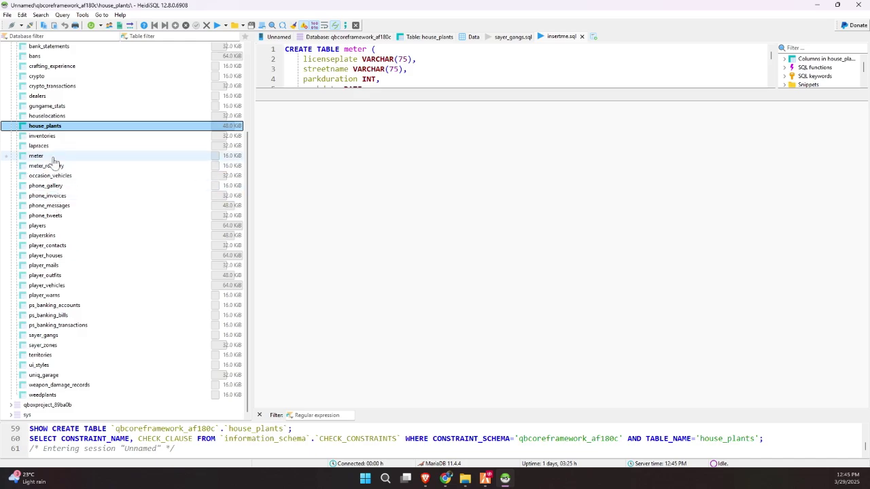
{"action": "left_click", "coordinate": [51, 166]}
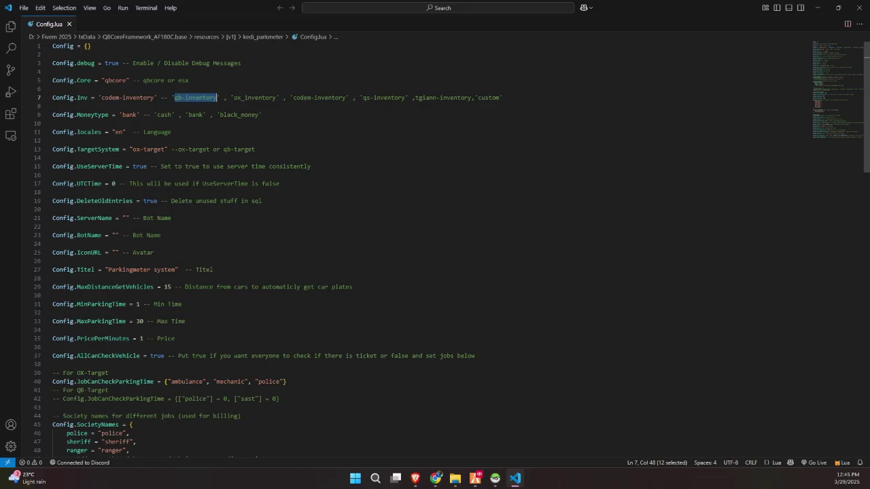
Switch to Visual Studio Code and set Config.Inv to 'qb-inventory' and Config.TargetSystem to "qb-target" in kedi_parkmeter's Config.lua.
{"action": "left_click_drag", "start_coordinate": [153, 97], "coordinate": [100, 97]}
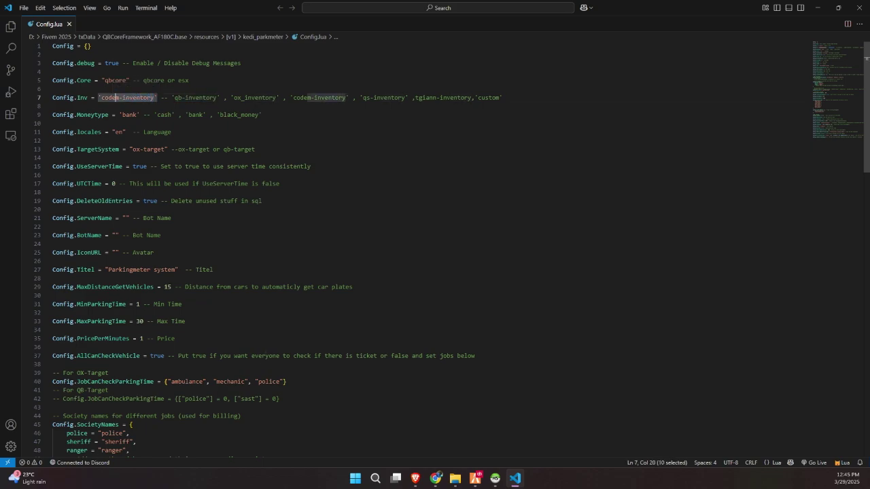
{"action": "type", "text": "qb-inventory"}
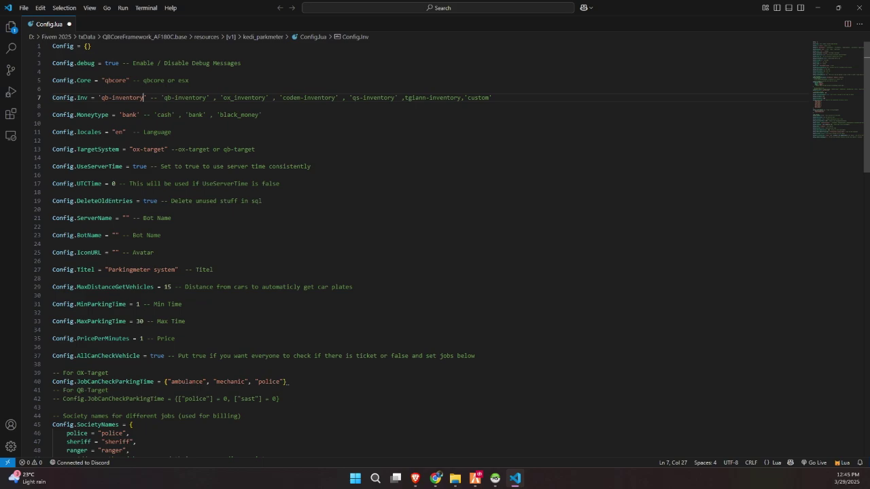
{"action": "left_click_drag", "start_coordinate": [224, 149], "coordinate": [256, 149]}
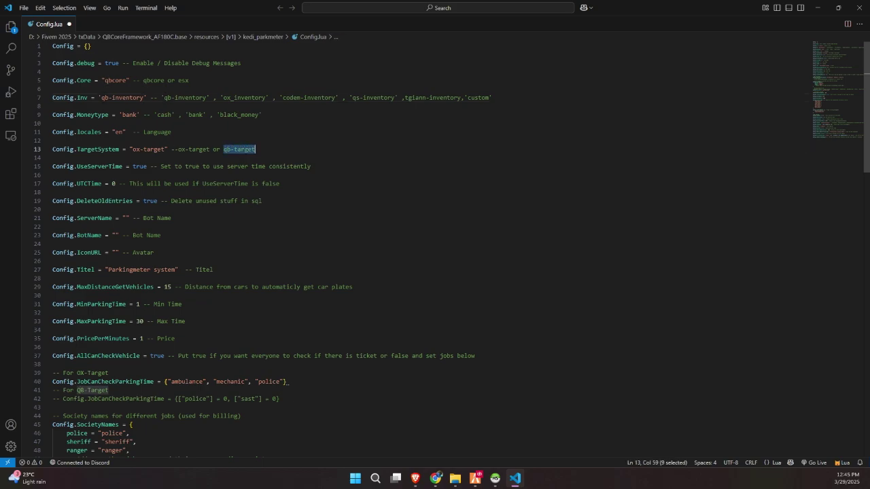
{"action": "key", "text": "ctrl+c"}
{"action": "left_click_drag", "start_coordinate": [166, 149], "coordinate": [132, 149]}
{"action": "key", "text": "ctrl+v"}
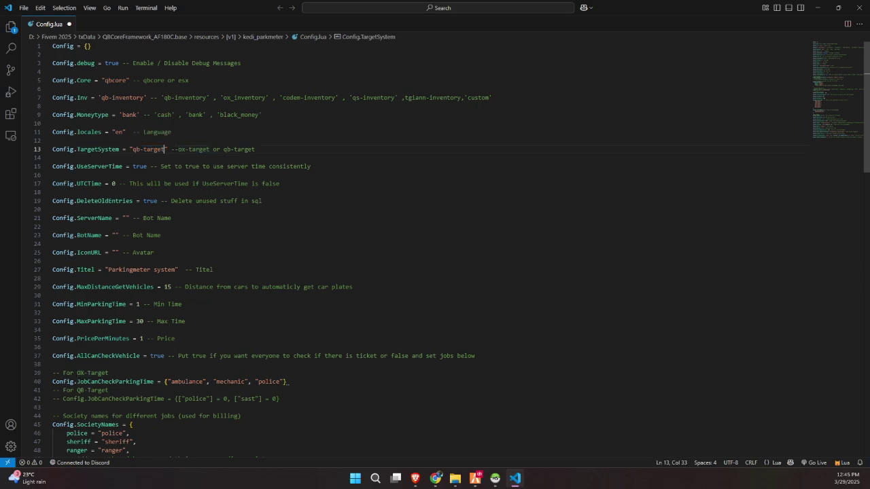
Set both Config.ServerName and Config.BotName to "Brave" in Config.lua.
{"action": "scroll", "coordinate": [95, 197], "scroll_direction": "down", "scroll_amount": 1}
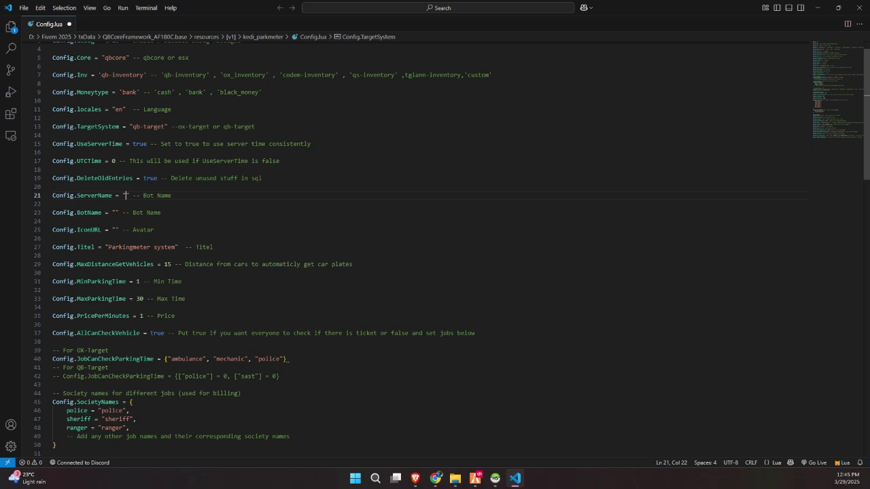
{"action": "type", "text": "Brave"}
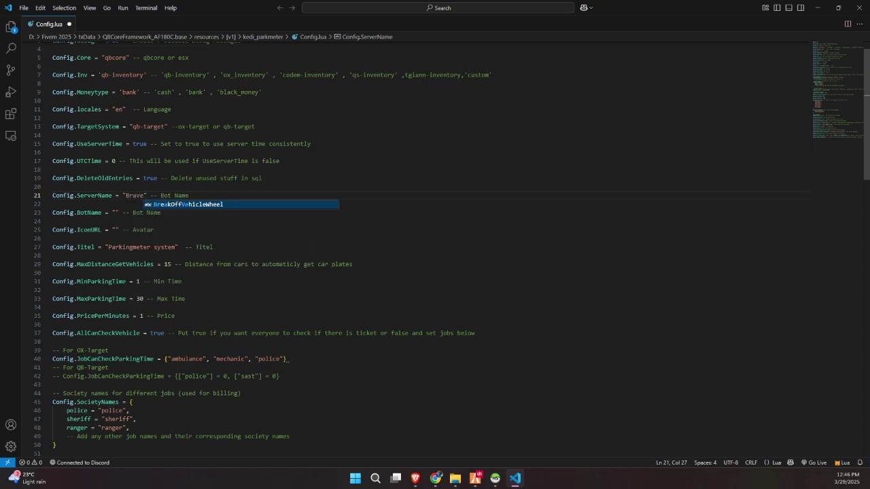
{"action": "left_click", "coordinate": [114, 212]}
{"action": "type", "text": "Brav"}
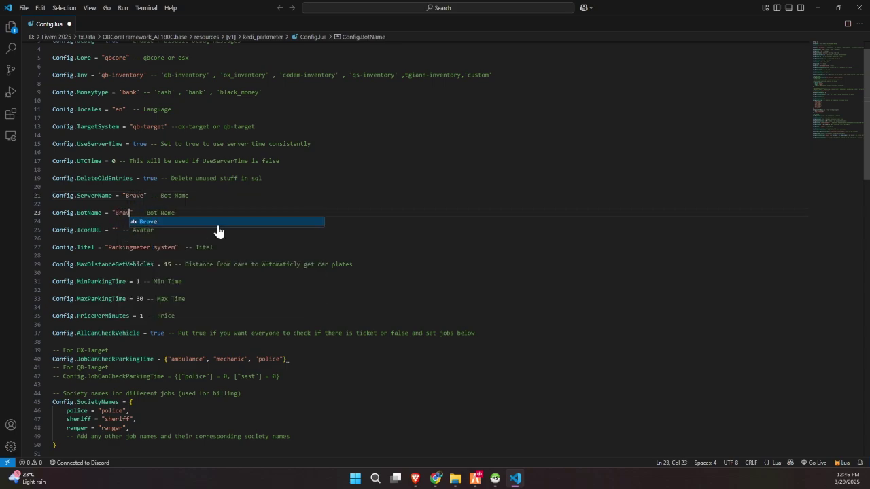
{"action": "type", "text": "e"}
Examine the remaining Config.lua options, including the icon URL, parking meter prop models and robbery settings.
{"action": "left_click", "coordinate": [116, 230]}
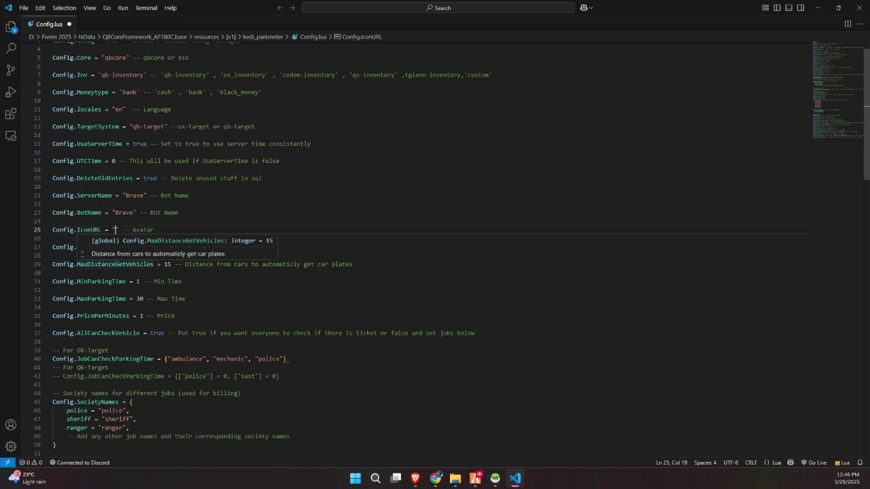
{"action": "scroll", "coordinate": [102, 265], "scroll_direction": "down", "scroll_amount": 15}
{"action": "left_click_drag", "start_coordinate": [53, 219], "coordinate": [53, 210]}
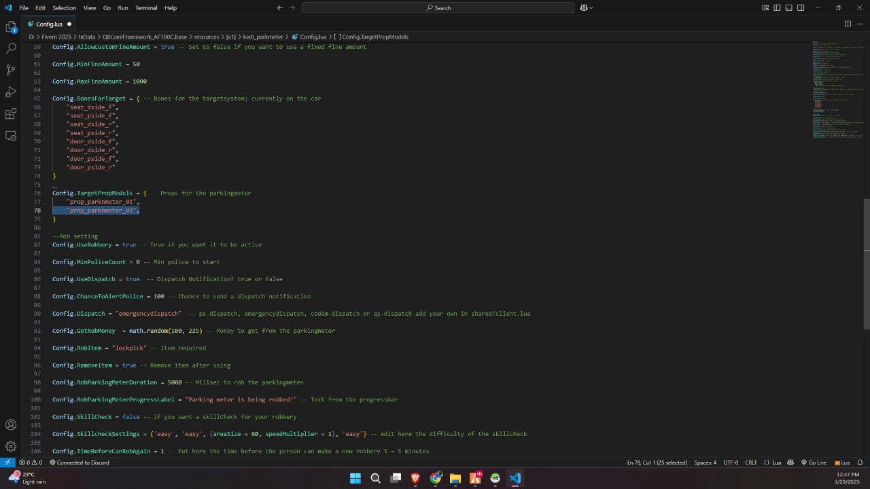
{"action": "scroll", "coordinate": [448, 248], "scroll_direction": "down", "scroll_amount": 1}
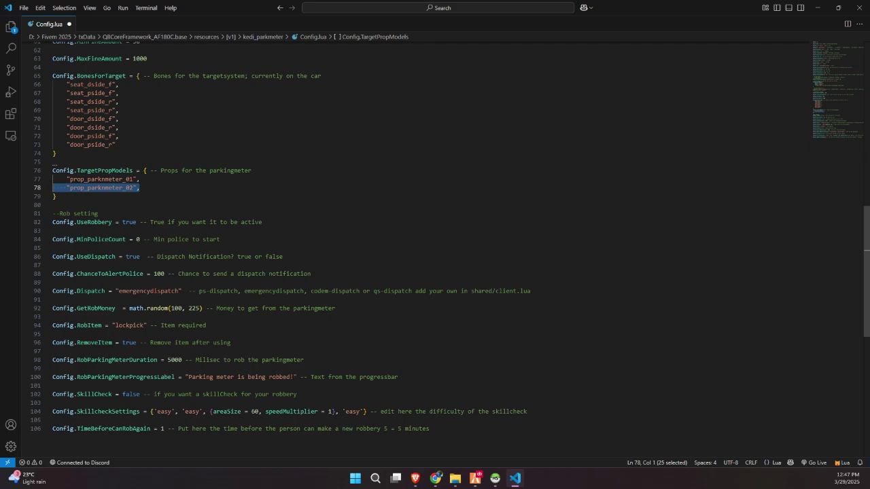
{"action": "scroll", "coordinate": [450, 236], "scroll_direction": "down", "scroll_amount": 1}
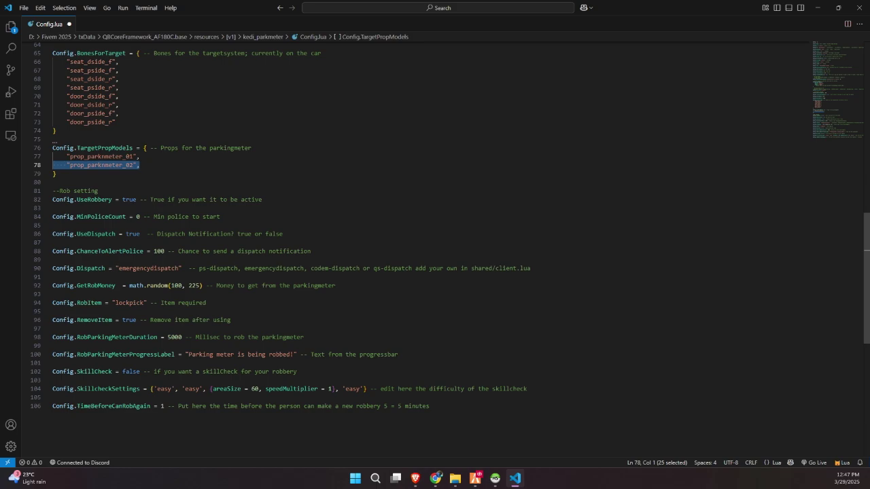
{"action": "scroll", "coordinate": [435, 224], "scroll_direction": "down", "scroll_amount": 5}
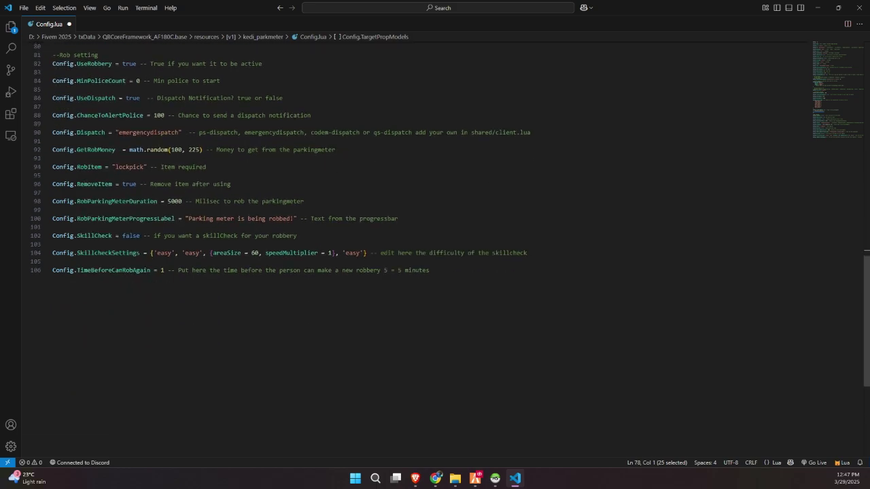
{"action": "scroll", "coordinate": [435, 224], "scroll_direction": "up", "scroll_amount": 7}
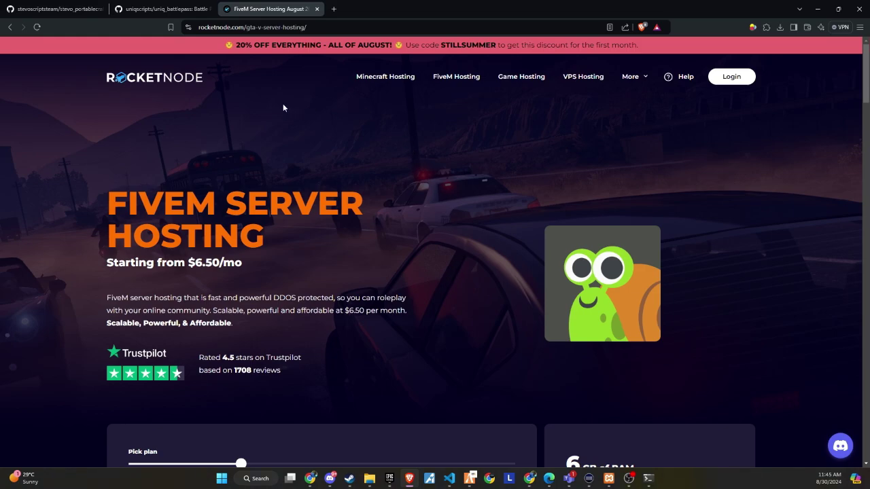
{"action": "scroll", "coordinate": [200, 132], "scroll_direction": "down", "scroll_amount": 3}
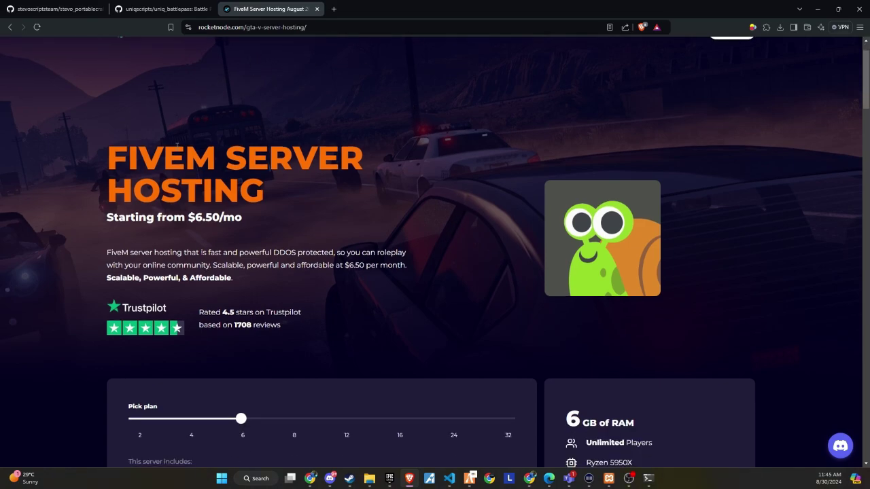
{"action": "scroll", "coordinate": [176, 150], "scroll_direction": "down", "scroll_amount": 3}
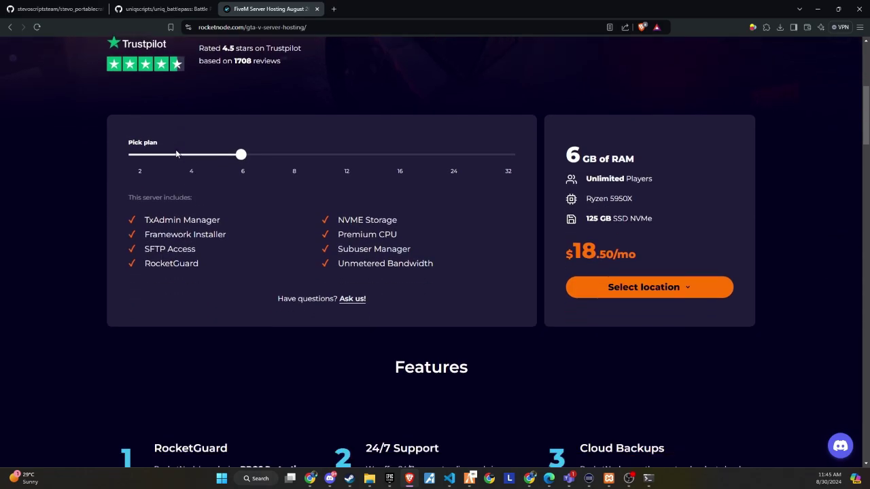
{"action": "scroll", "coordinate": [175, 151], "scroll_direction": "down", "scroll_amount": 5}
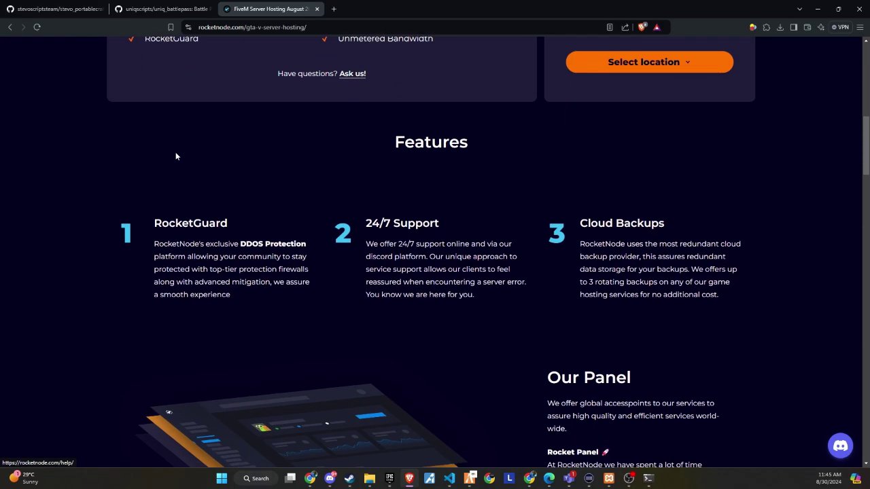
Examine RocketNode's FiveM server hosting page, including its features, setup walkthrough, FAQ and server specification sections.
{"action": "scroll", "coordinate": [174, 160], "scroll_direction": "down", "scroll_amount": 5}
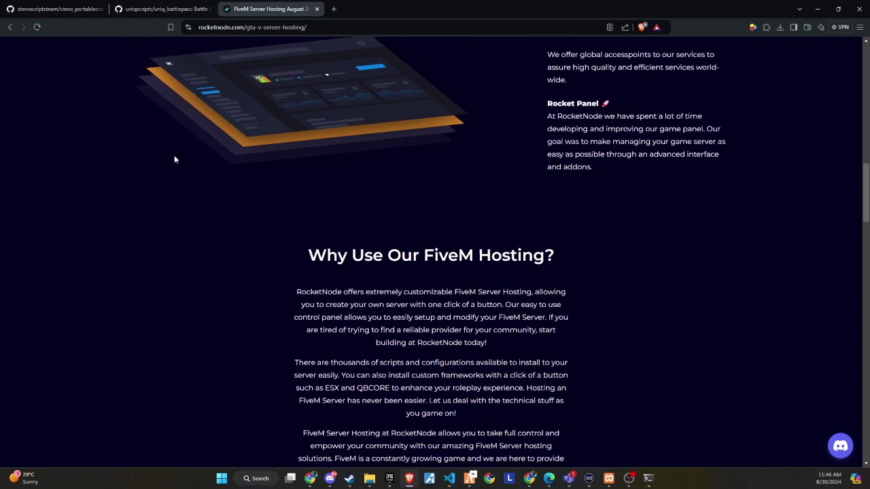
{"action": "scroll", "coordinate": [174, 162], "scroll_direction": "down", "scroll_amount": 8}
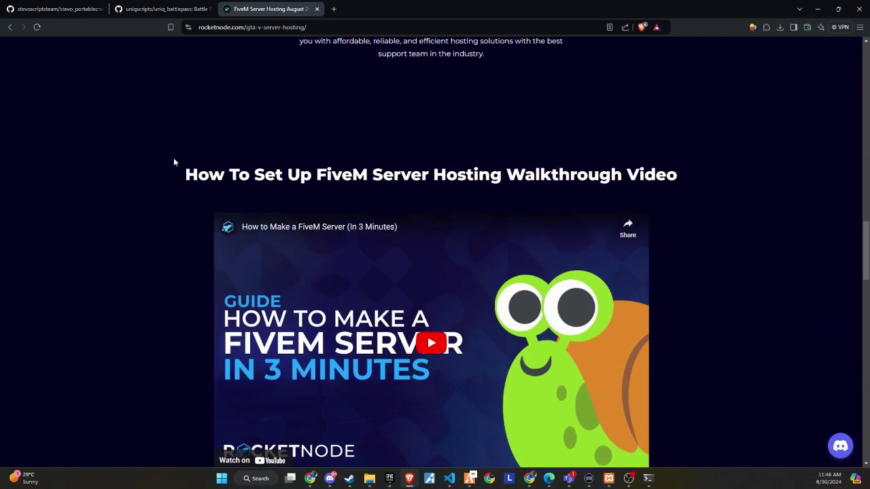
{"action": "scroll", "coordinate": [174, 161], "scroll_direction": "down", "scroll_amount": 7}
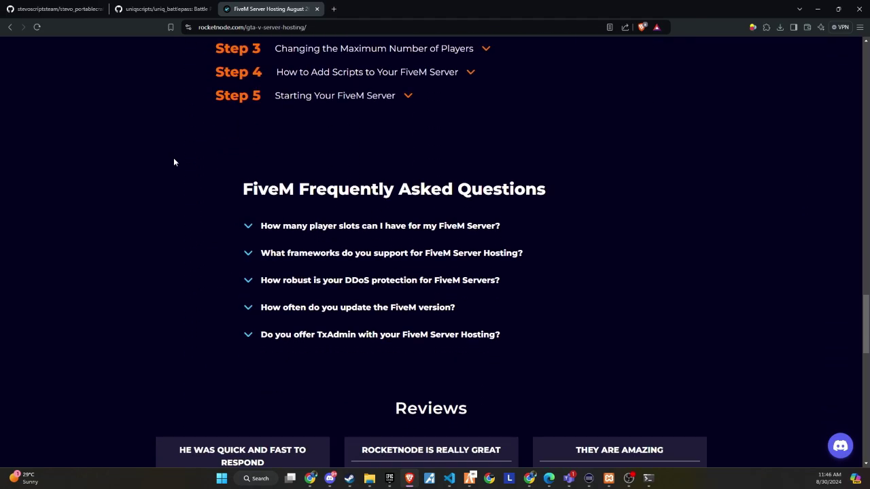
{"action": "scroll", "coordinate": [173, 161], "scroll_direction": "up", "scroll_amount": 20}
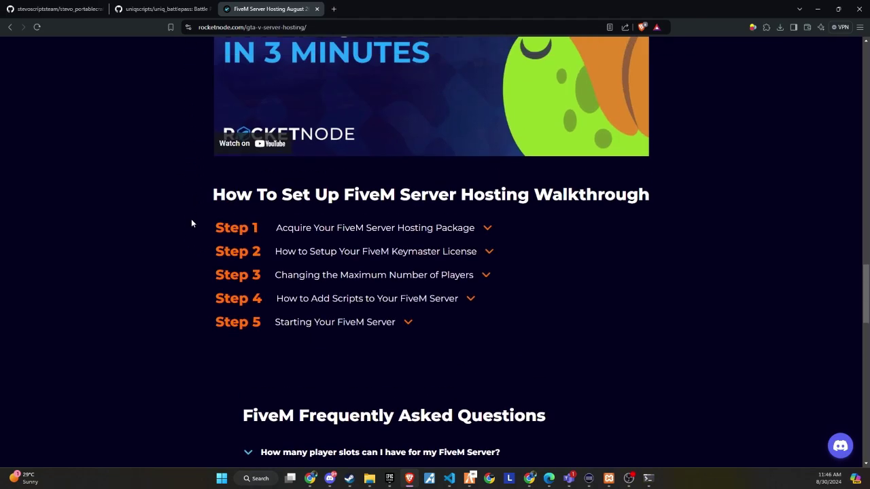
{"action": "scroll", "coordinate": [194, 252], "scroll_direction": "up", "scroll_amount": 12}
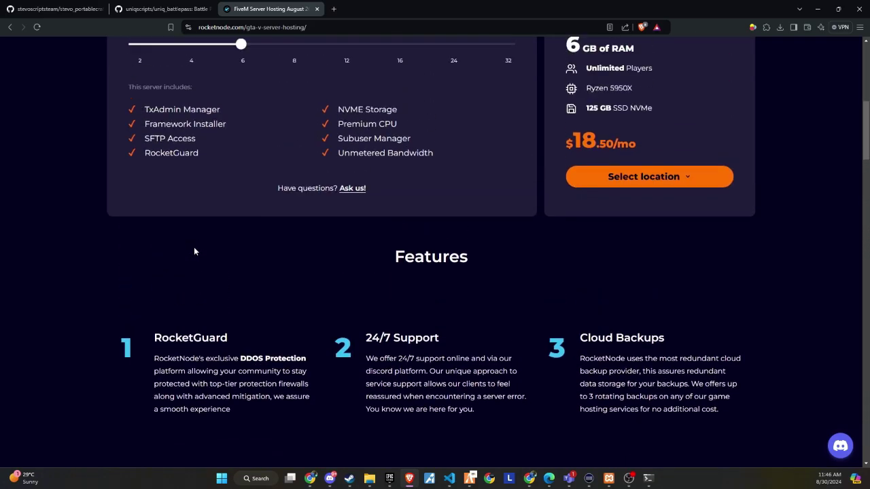
{"action": "scroll", "coordinate": [194, 251], "scroll_direction": "up", "scroll_amount": 2}
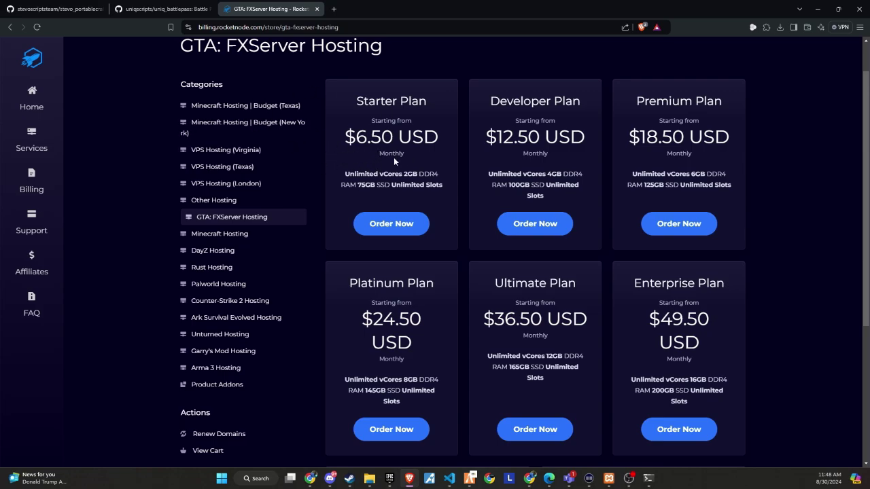
Compare the GTA: FXServer Hosting plans in the RocketNode store, from the Starter Plan to the God Plan.
{"action": "scroll", "coordinate": [394, 161], "scroll_direction": "down", "scroll_amount": 3}
{"action": "scroll", "coordinate": [400, 174], "scroll_direction": "up", "scroll_amount": 4}
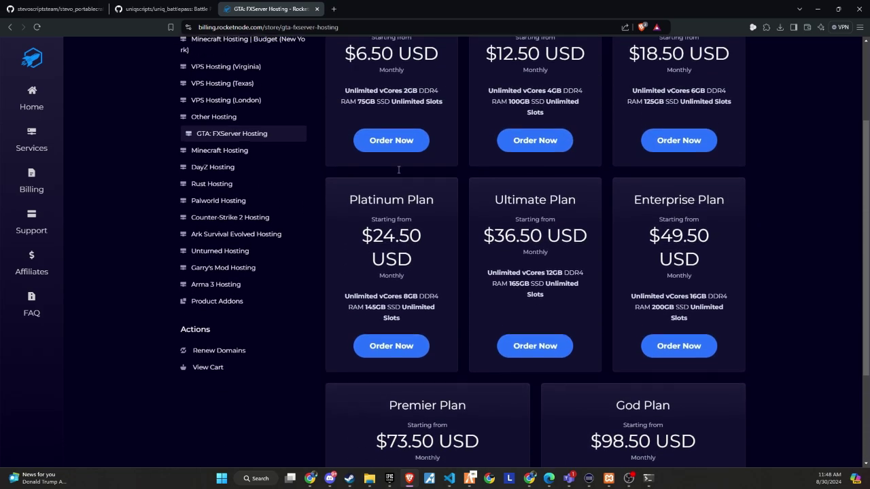
{"action": "scroll", "coordinate": [395, 172], "scroll_direction": "down", "scroll_amount": 4}
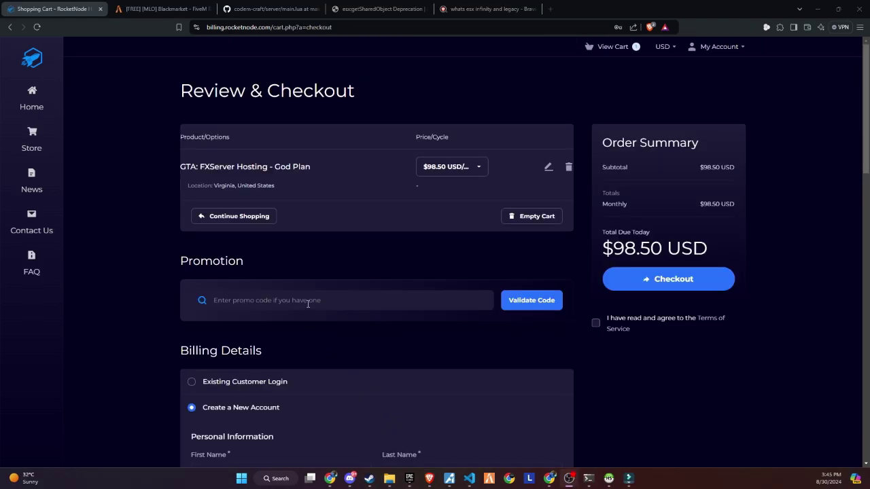
Apply the promo code BRAVE25 to the God Plan order at checkout and highlight the discount line in the order summary.
{"action": "left_click", "coordinate": [308, 303]}
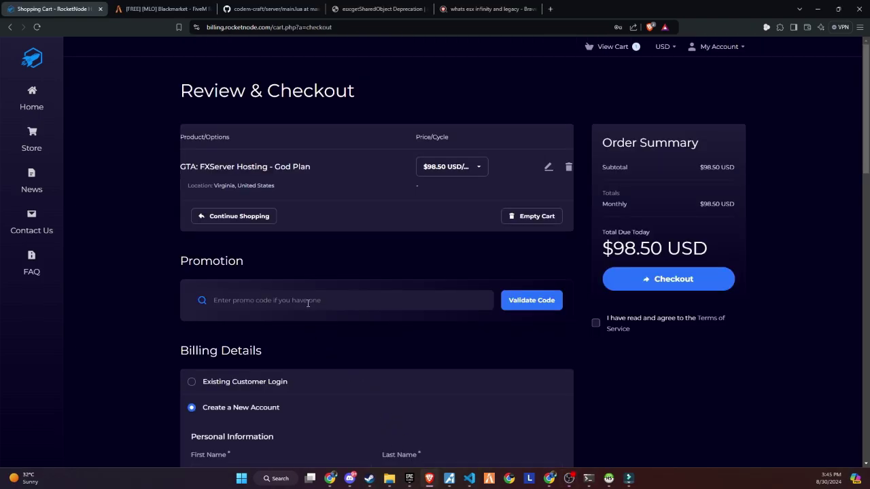
{"action": "type", "text": "BRAVE25"}
{"action": "left_click", "coordinate": [526, 301]}
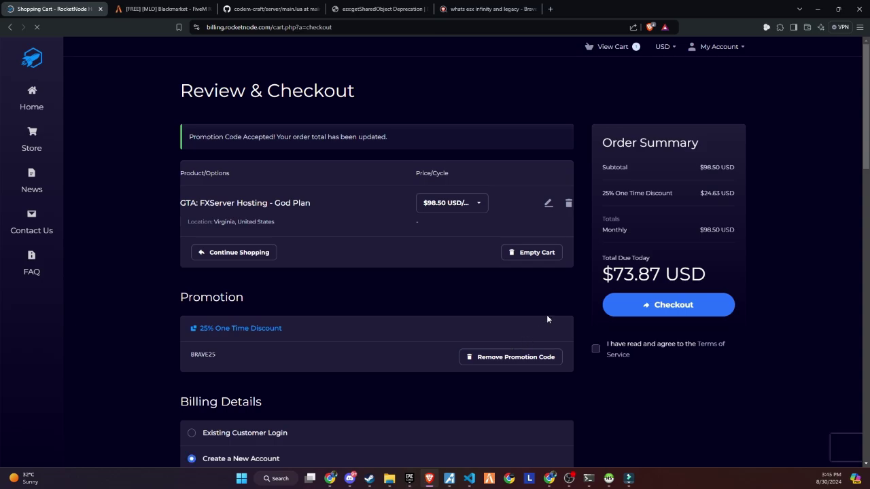
{"action": "left_click_drag", "start_coordinate": [604, 193], "coordinate": [719, 193]}
{"action": "left_click", "coordinate": [685, 216]}
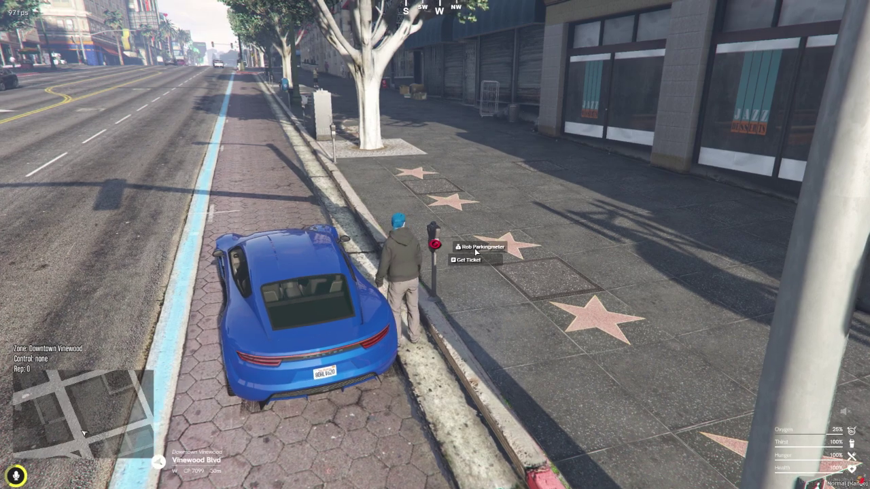
In the FiveM game, try to rob the Vinewood Blvd parking meter, and buy a 30-minute parking ticket for the blue car.
{"action": "left_click", "coordinate": [476, 250]}
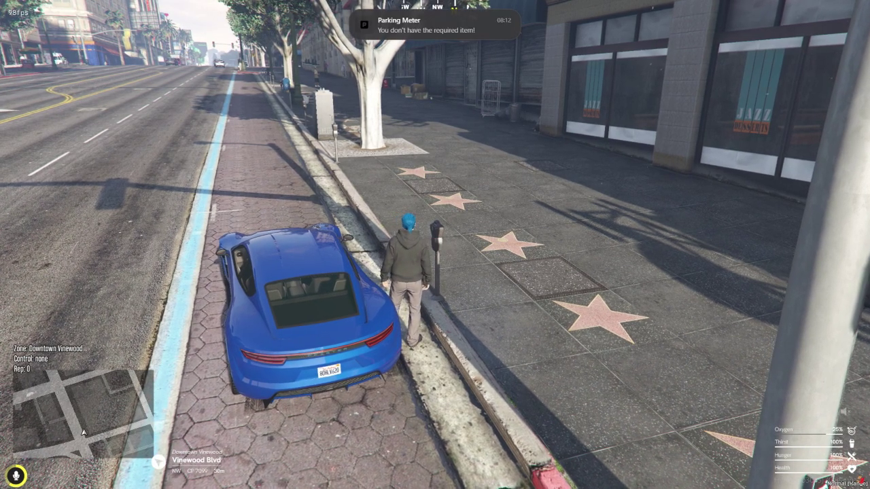
{"action": "left_click", "coordinate": [476, 254]}
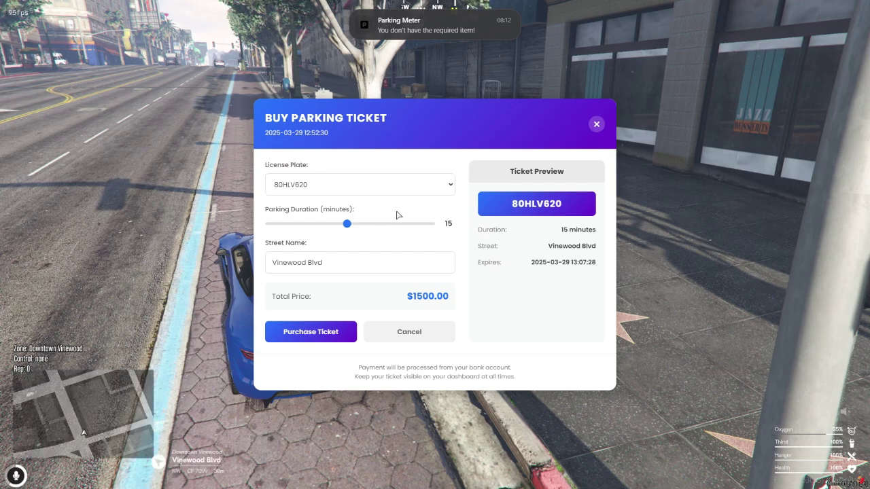
{"action": "left_click", "coordinate": [444, 184]}
{"action": "left_click", "coordinate": [402, 207]}
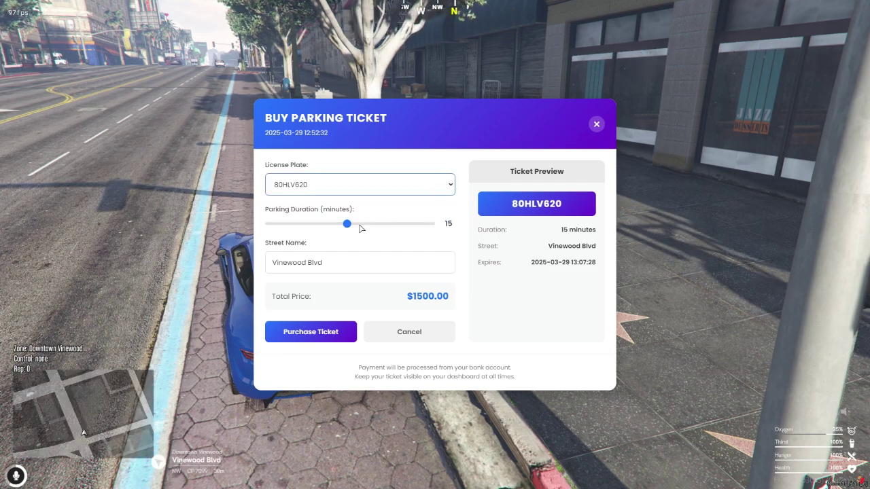
{"action": "left_click_drag", "start_coordinate": [347, 224], "coordinate": [457, 225]}
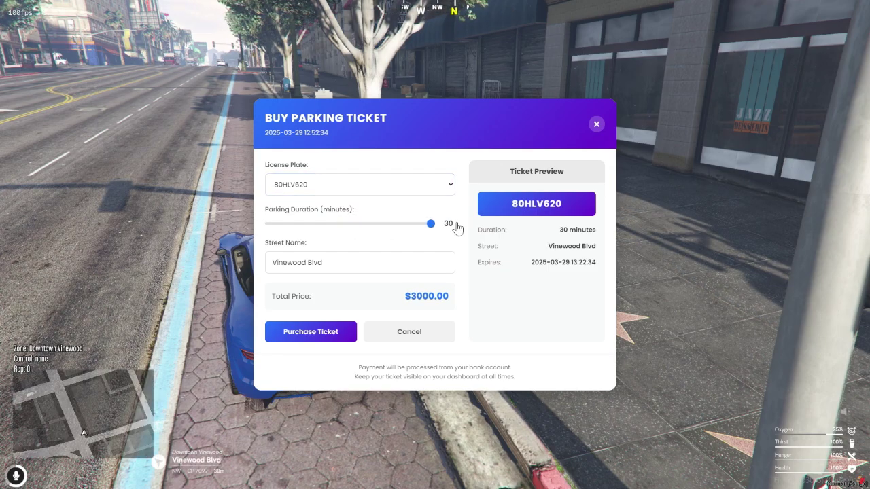
{"action": "left_click_drag", "start_coordinate": [451, 306], "coordinate": [405, 296]}
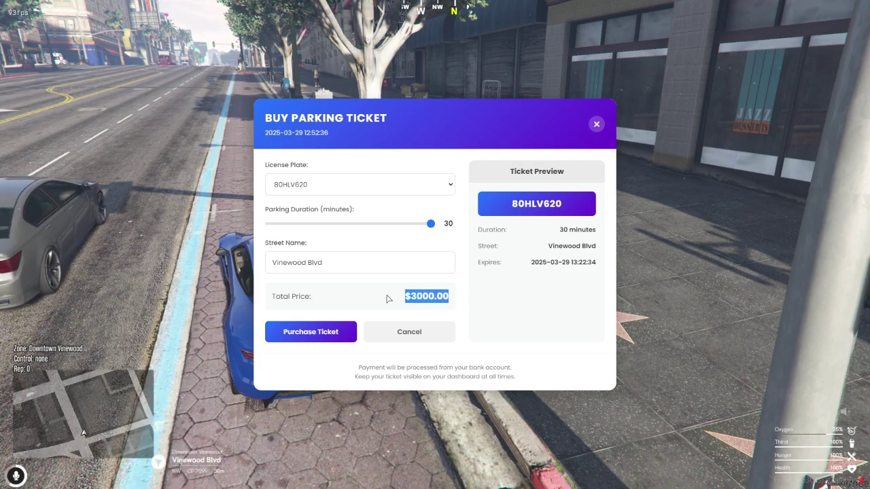
{"action": "left_click", "coordinate": [310, 331]}
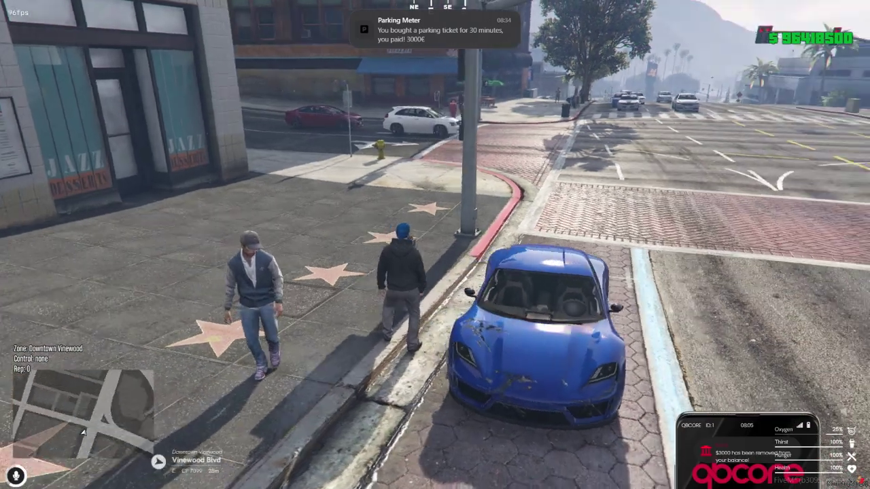
Repeat the 30-minute ticket purchase and check the blue car's parking ticket, highlighting its expiration time before closing it.
{"action": "key", "text": "w"}
{"action": "key", "text": "alt"}
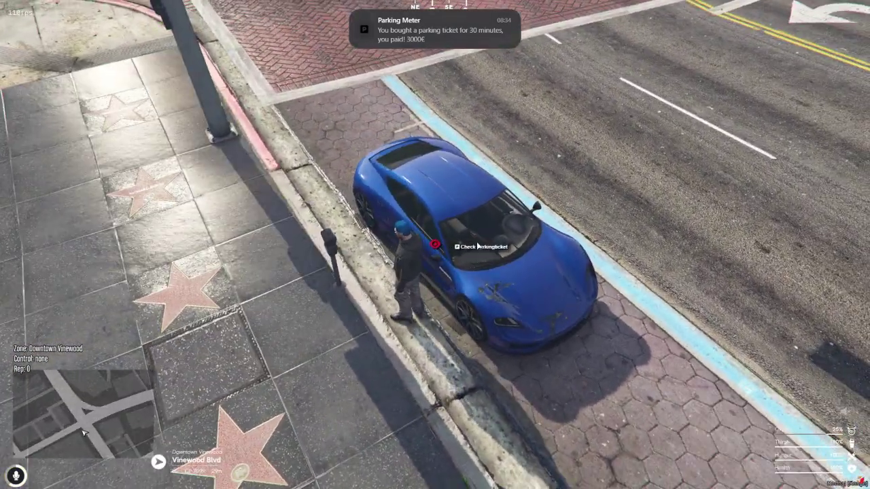
{"action": "left_click", "coordinate": [475, 246]}
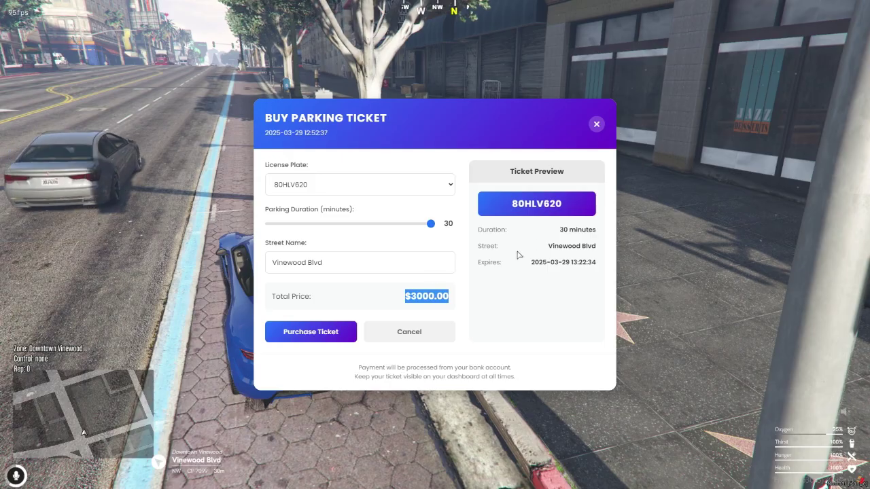
{"action": "left_click", "coordinate": [286, 333]}
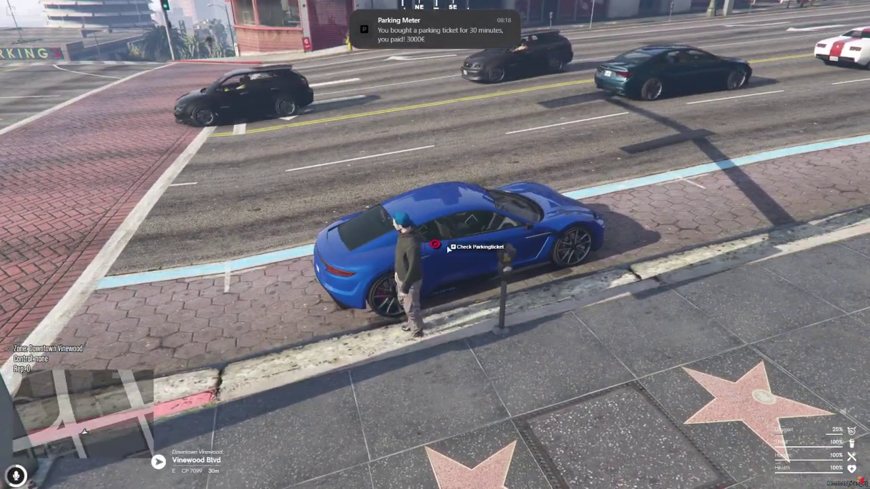
{"action": "left_click", "coordinate": [476, 246]}
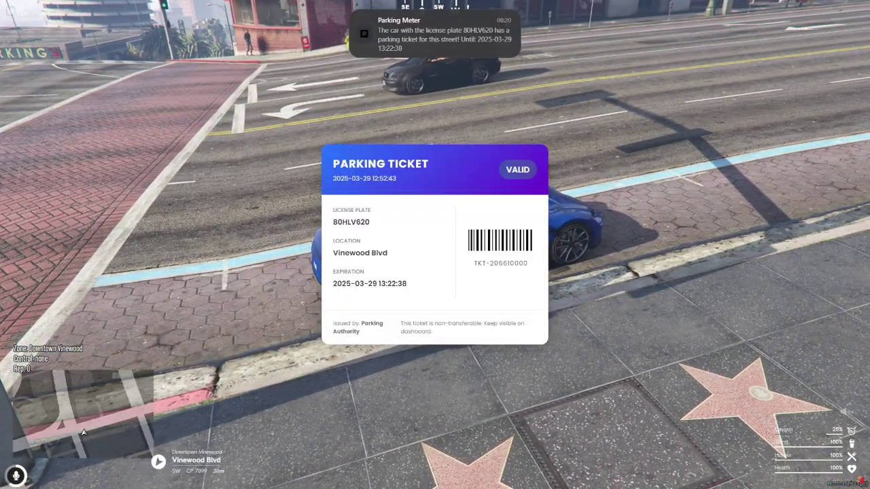
{"action": "left_click_drag", "start_coordinate": [332, 253], "coordinate": [329, 291]}
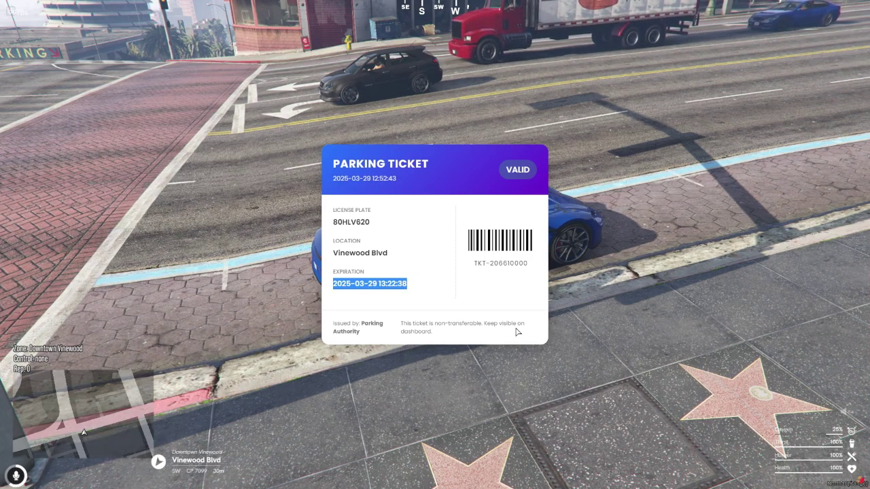
{"action": "key", "text": "Escape"}
Check the character's inventory and the car trunk, close them, and walk past the blue car along the street.
{"action": "key", "text": "F2"}
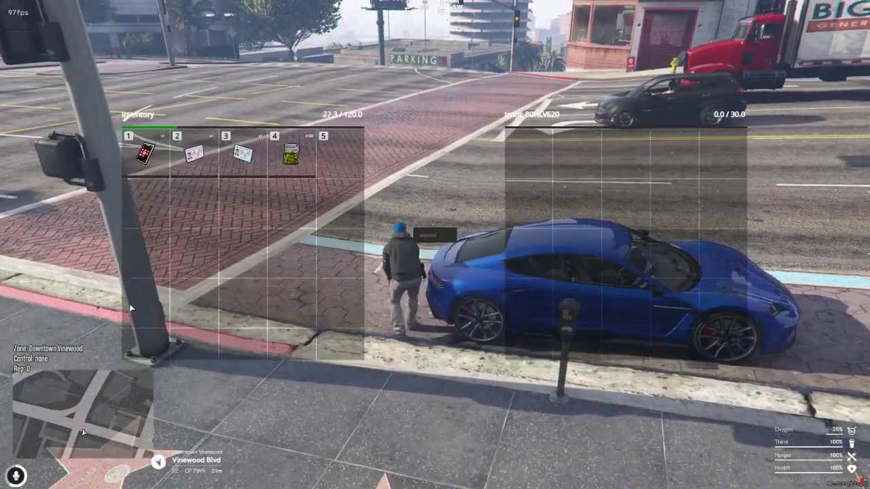
{"action": "key", "text": "Escape"}
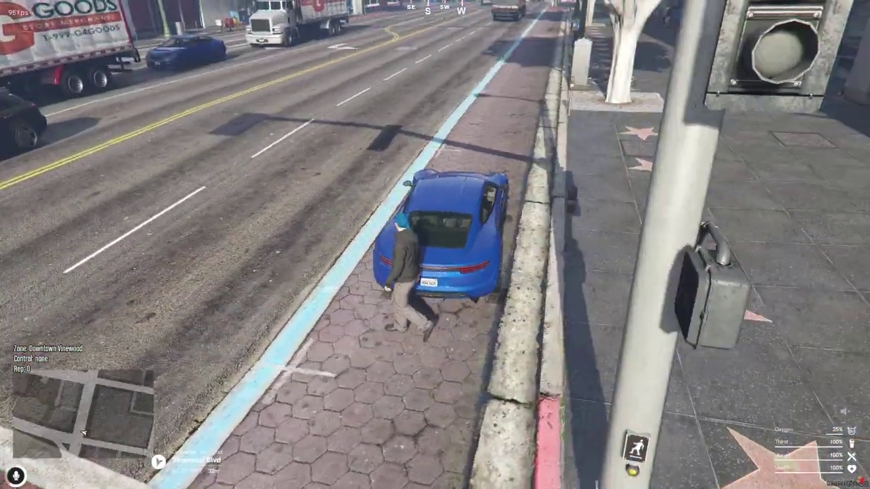
{"action": "key", "text": "w"}
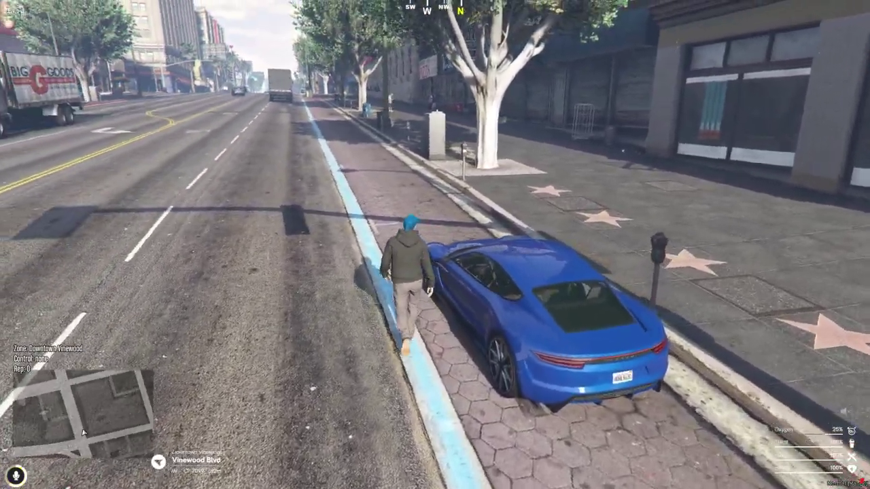
{"action": "key", "text": "w"}
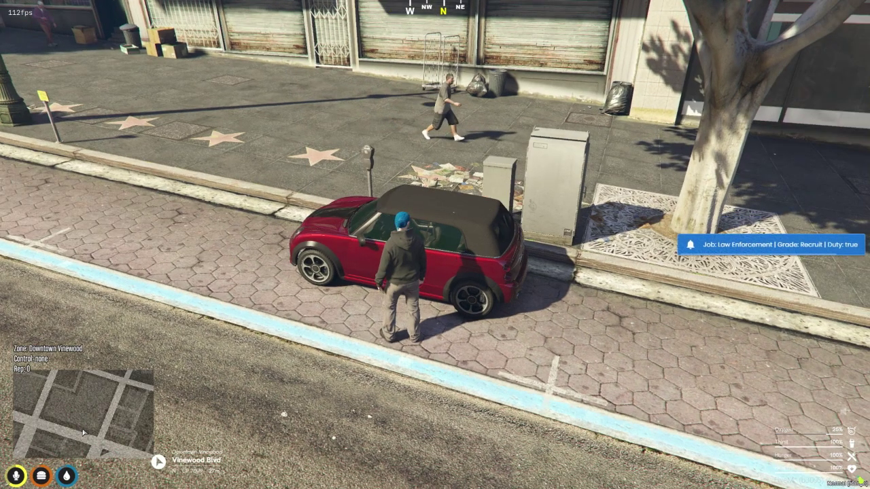
As law enforcement, check the red car's parking ticket and issue its owner a $1000 parking fine.
{"action": "key", "text": "alt"}
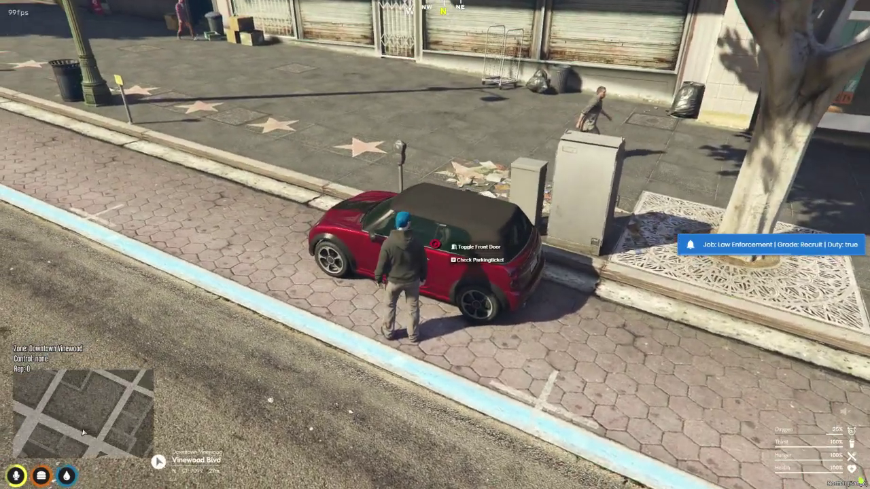
{"action": "left_click", "coordinate": [476, 263]}
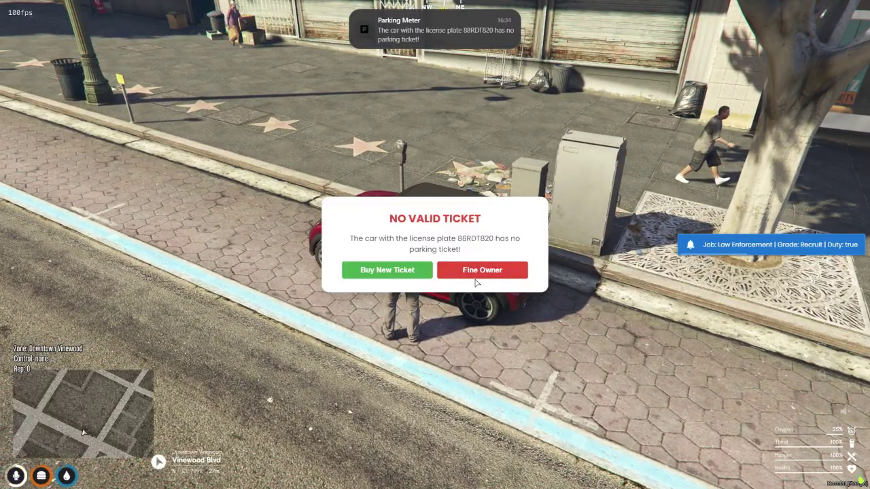
{"action": "left_click", "coordinate": [465, 272]}
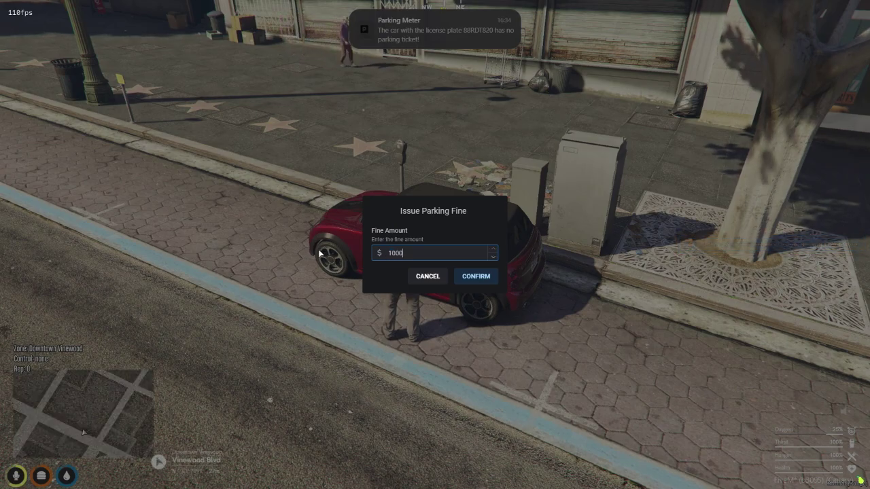
{"action": "left_click", "coordinate": [476, 276]}
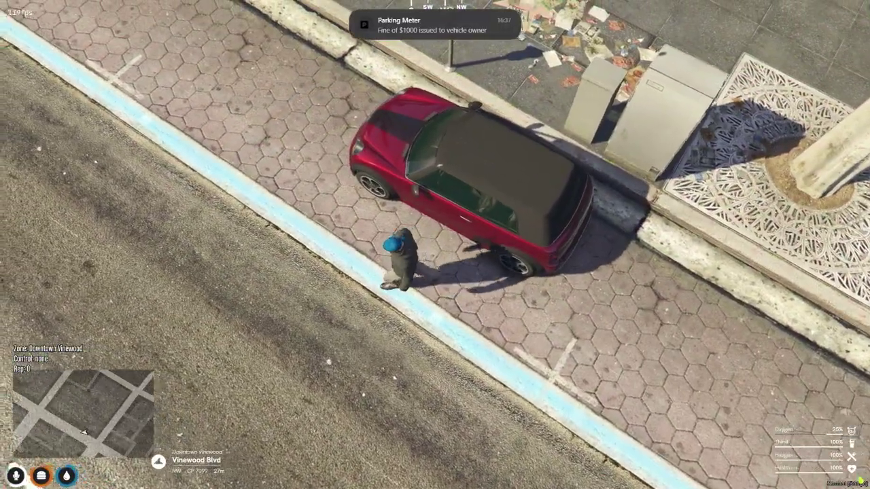
{"action": "key", "text": "s"}
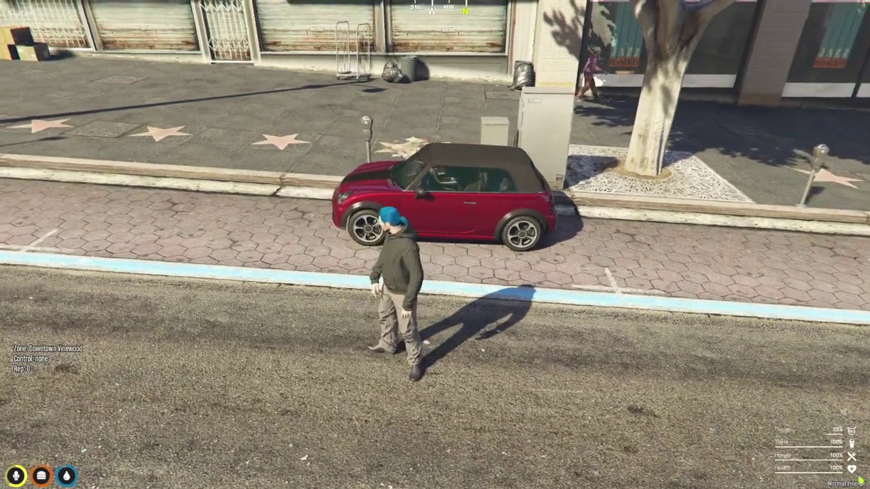
{"action": "key", "text": "w"}
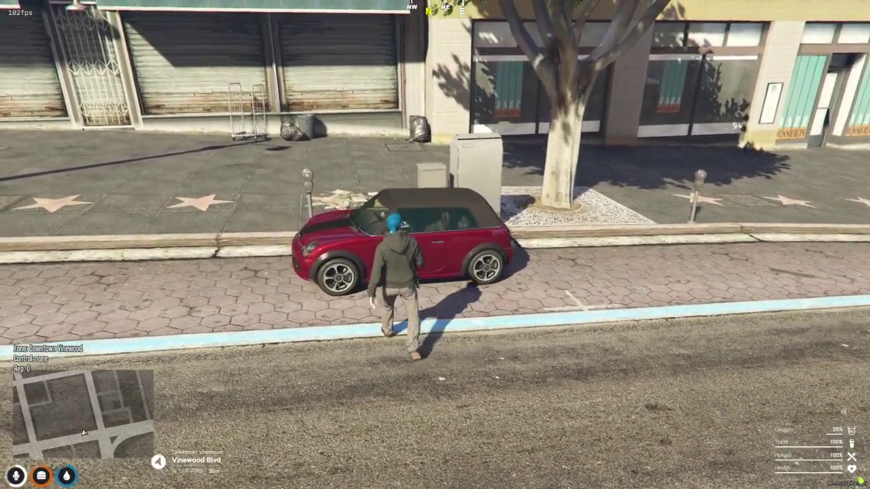
{"action": "key", "text": "w"}
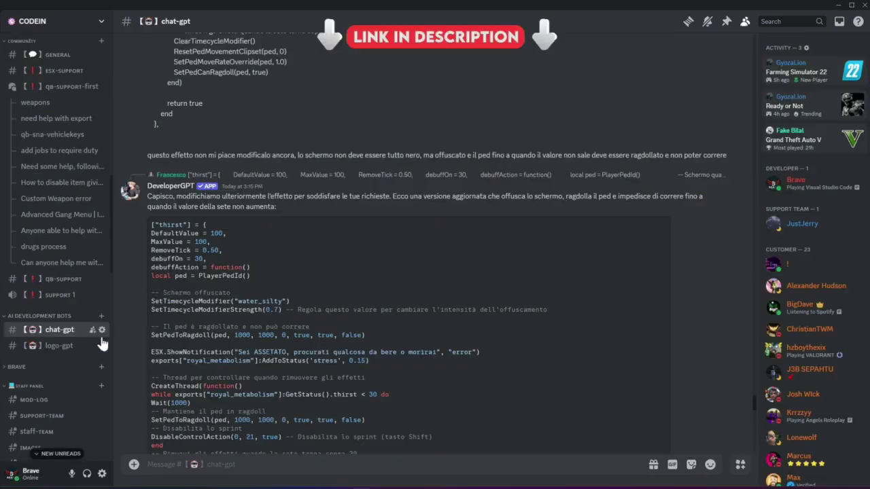
Look through the DeveloperGPT answers in the chat-gpt channel of the CODEIN Discord server.
{"action": "scroll", "coordinate": [198, 362], "scroll_direction": "up", "scroll_amount": 15}
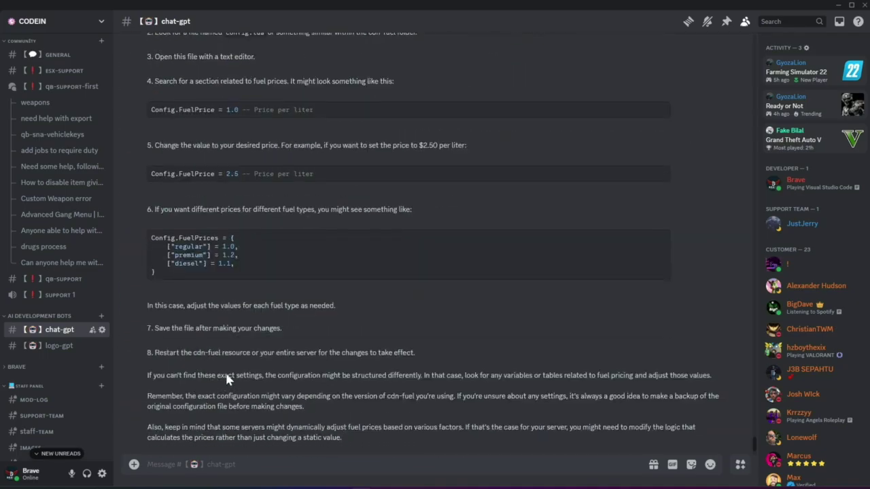
{"action": "scroll", "coordinate": [289, 316], "scroll_direction": "up", "scroll_amount": 10}
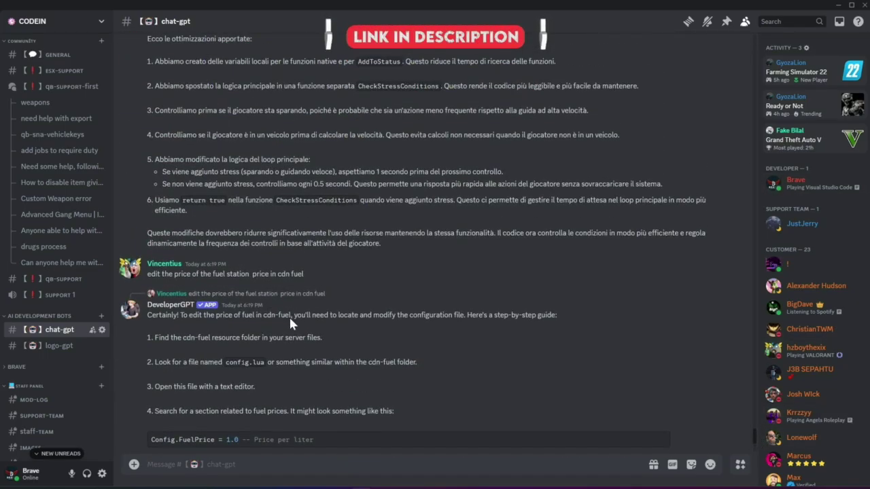
Finish viewing the chat-gpt answers and look through the FiveM server logos and banners generated by Camera.ly in the logo-gpt channel.
{"action": "scroll", "coordinate": [293, 315], "scroll_direction": "up", "scroll_amount": 10}
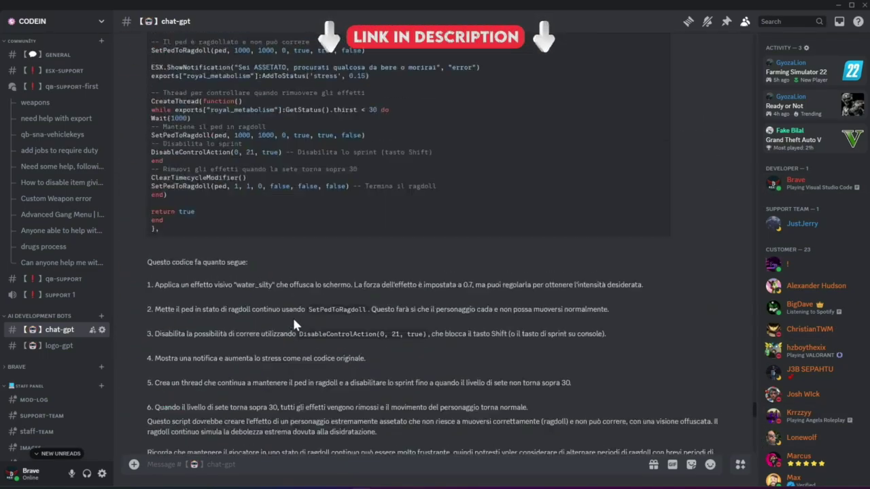
{"action": "left_click", "coordinate": [58, 346]}
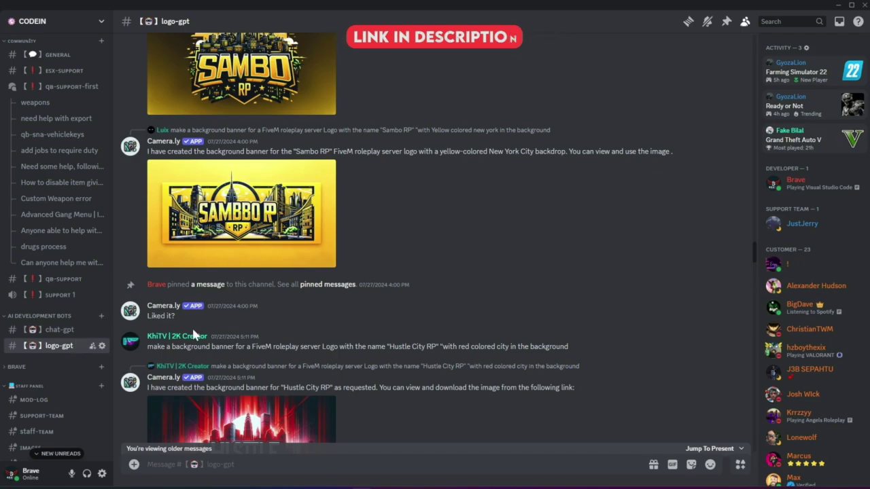
{"action": "scroll", "coordinate": [193, 334], "scroll_direction": "up", "scroll_amount": 2}
{"action": "scroll", "coordinate": [211, 360], "scroll_direction": "down", "scroll_amount": 10}
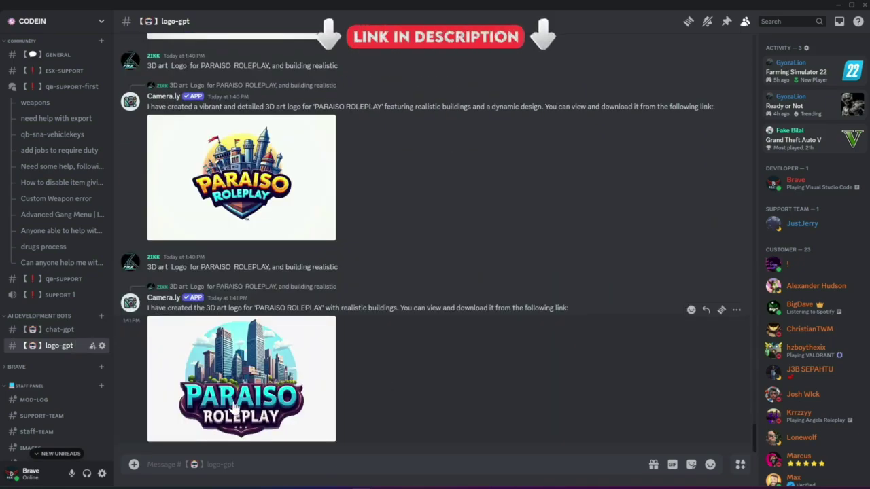
{"action": "scroll", "coordinate": [257, 228], "scroll_direction": "up", "scroll_amount": 10}
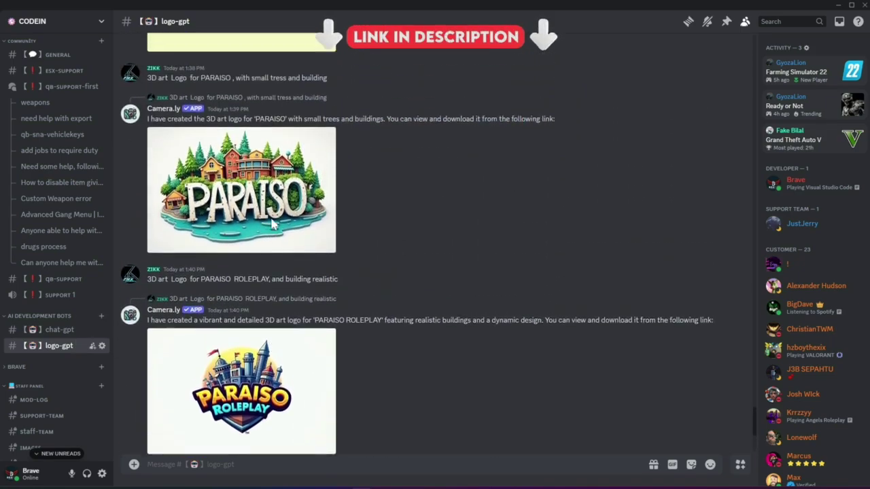
{"action": "scroll", "coordinate": [68, 225], "scroll_direction": "up", "scroll_amount": 3}
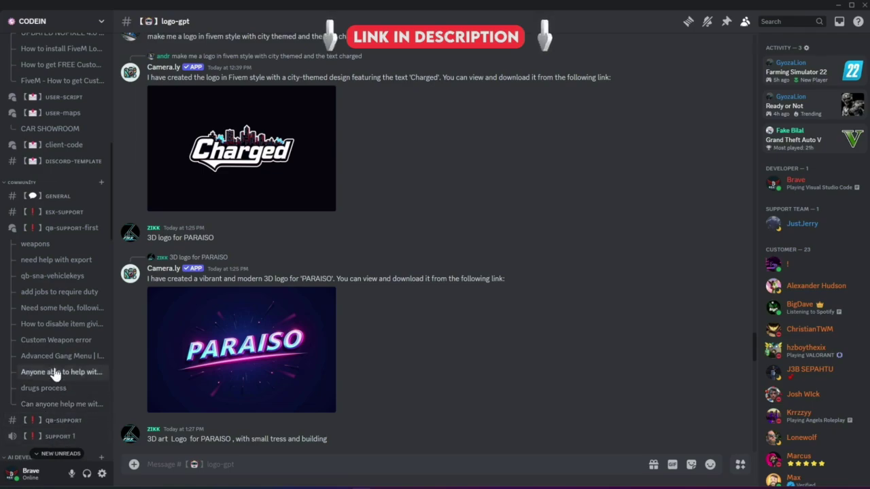
Browse the CODEIN development channels user-maps, user-script, discord-template, client-code and script-share.
{"action": "scroll", "coordinate": [69, 185], "scroll_direction": "up", "scroll_amount": 3}
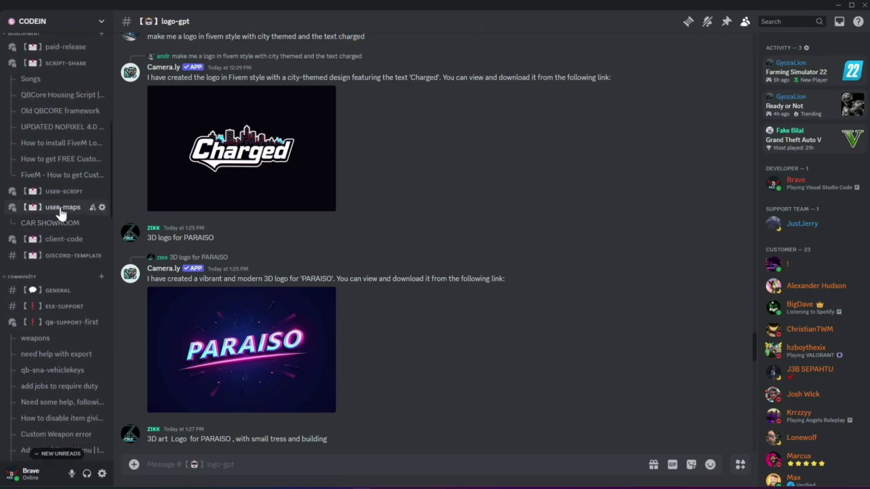
{"action": "left_click", "coordinate": [62, 210]}
{"action": "left_click", "coordinate": [64, 193]}
{"action": "left_click", "coordinate": [68, 257]}
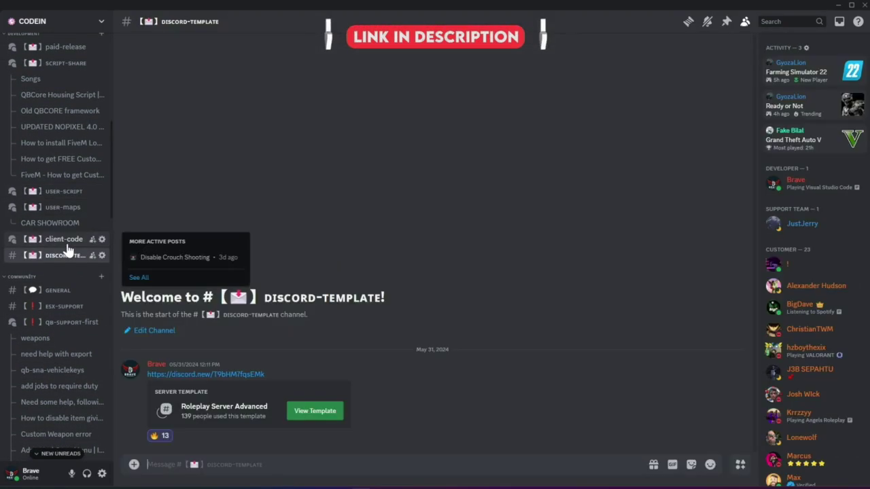
{"action": "left_click", "coordinate": [68, 241]}
{"action": "scroll", "coordinate": [68, 245], "scroll_direction": "up", "scroll_amount": 3}
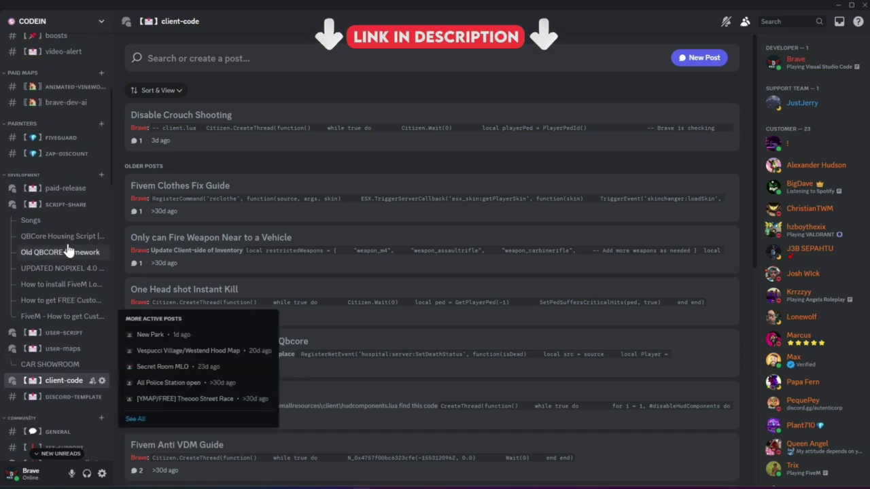
{"action": "left_click", "coordinate": [66, 204]}
{"action": "scroll", "coordinate": [66, 205], "scroll_direction": "up", "scroll_amount": 5}
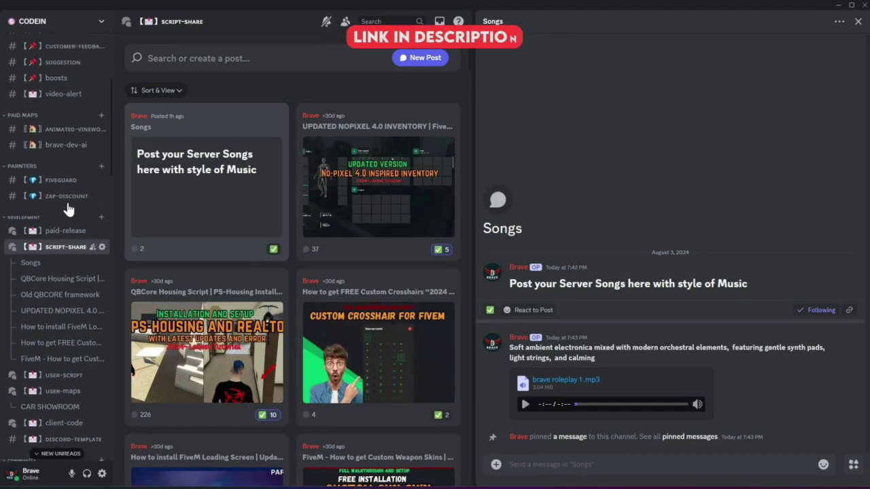